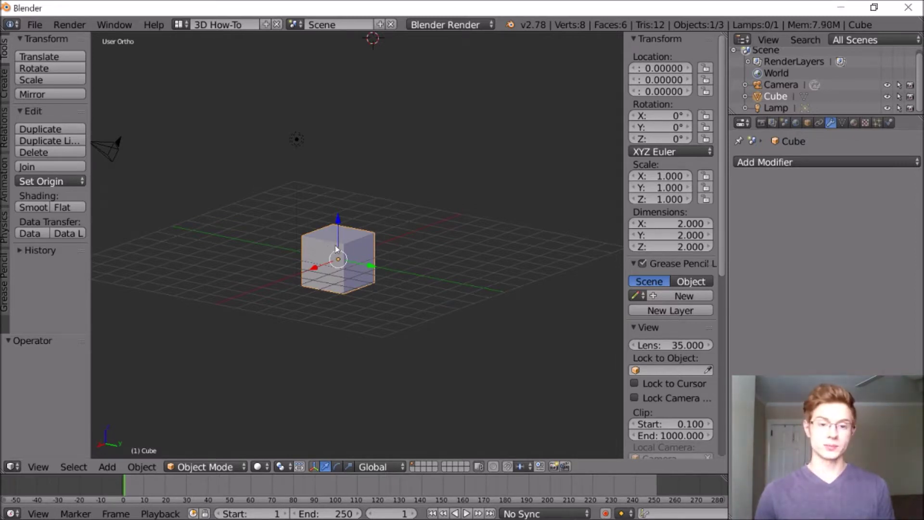
- Replace the default cube with a 2-subdivision icosphere
key(x)
click(348, 248)
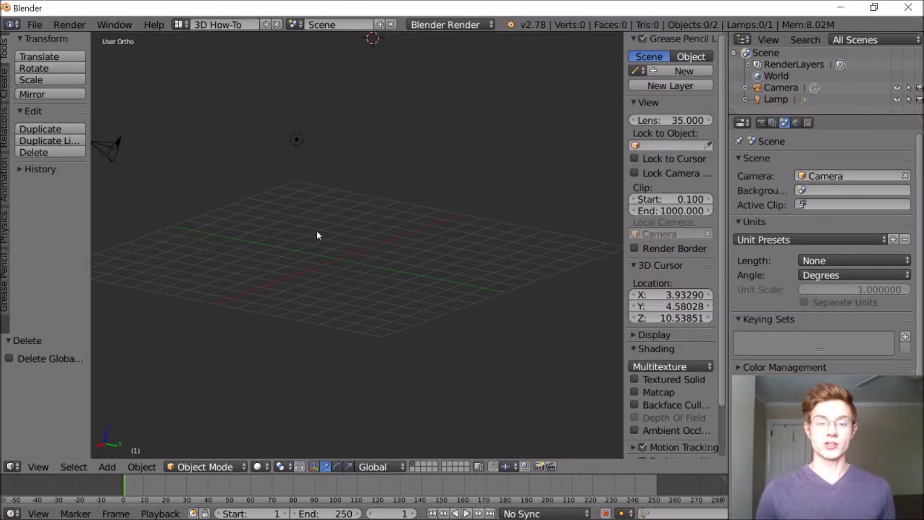
click(106, 466)
mouse_move(121, 452)
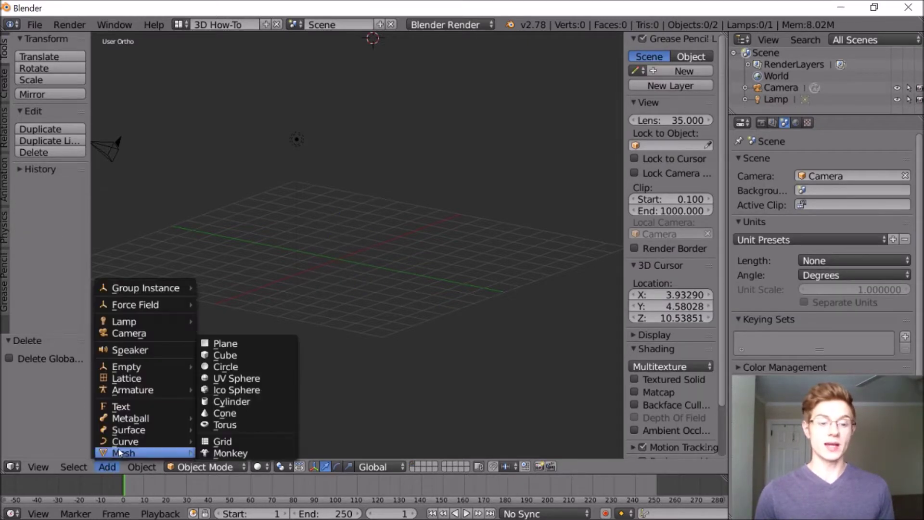
click(235, 390)
scroll(346, 145, down, 3)
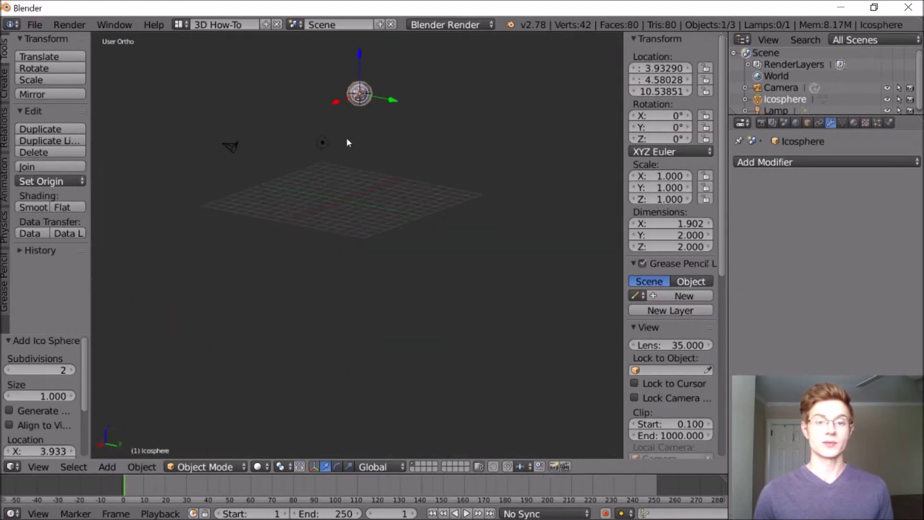
- Lower the icosphere to rest near the grid at Z 0.10637, Y 2.87261
key(g)
key(z)
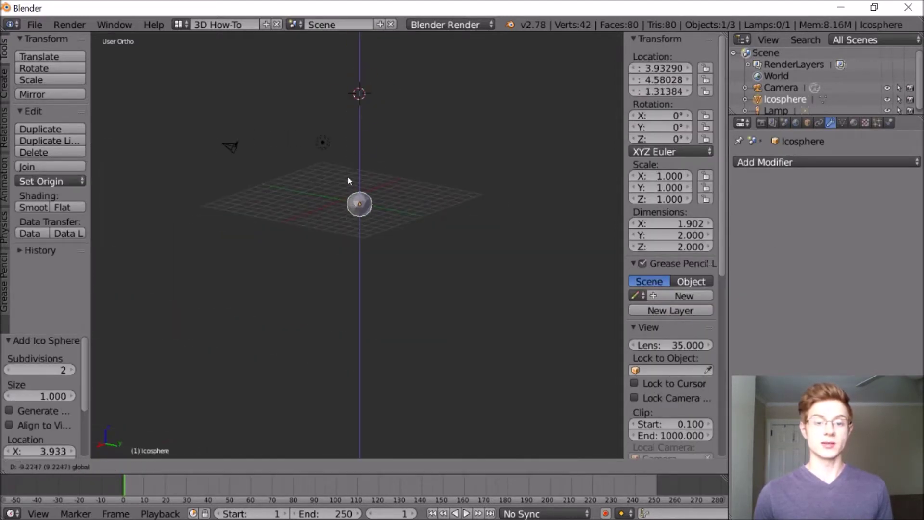
click(349, 180)
scroll(353, 194, up, 4)
drag(398, 243, 359, 239)
scroll(359, 239, up, 3)
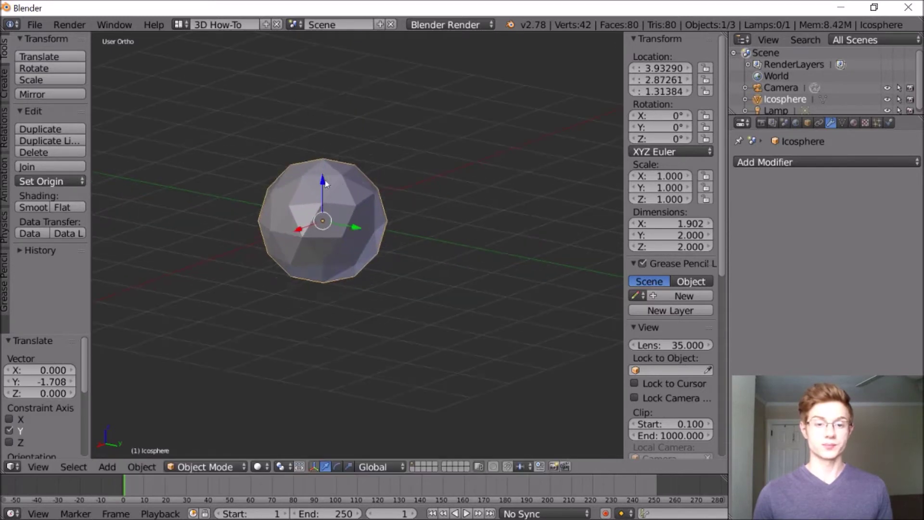
drag(319, 181, 319, 254)
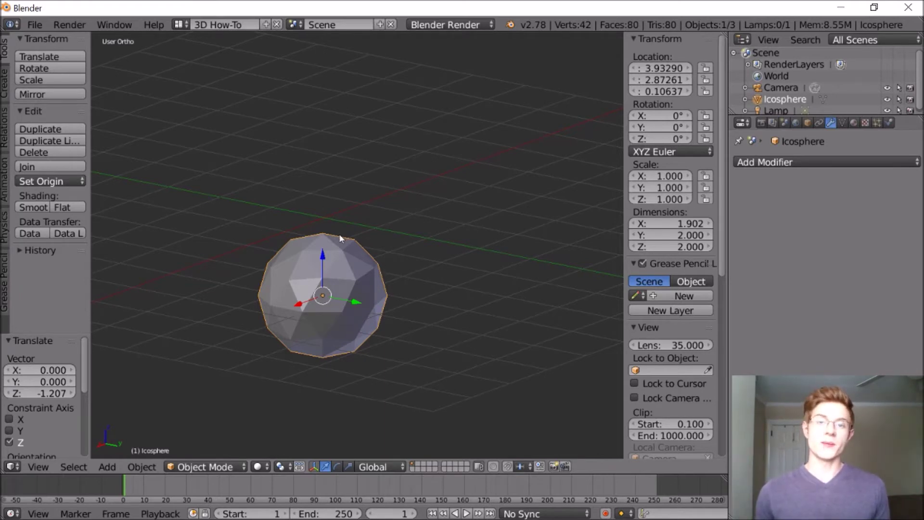
middle_drag(351, 268, 359, 249)
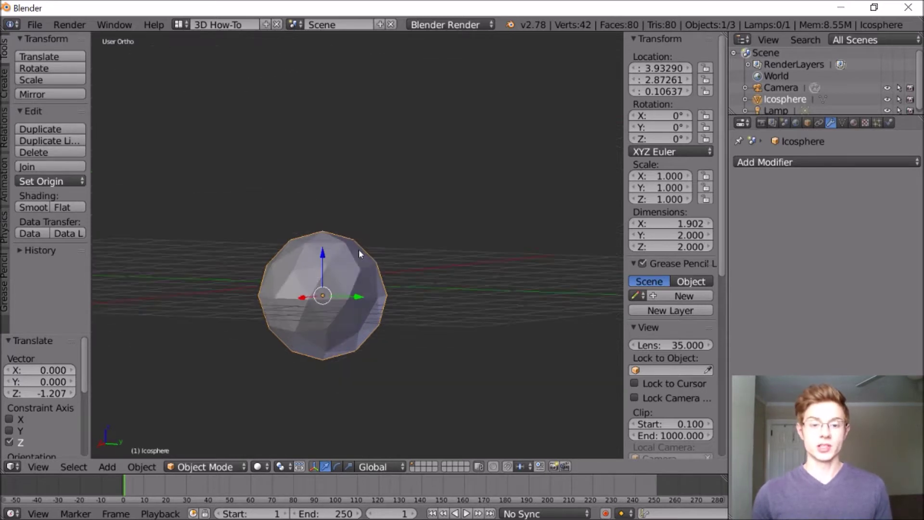
click(197, 469)
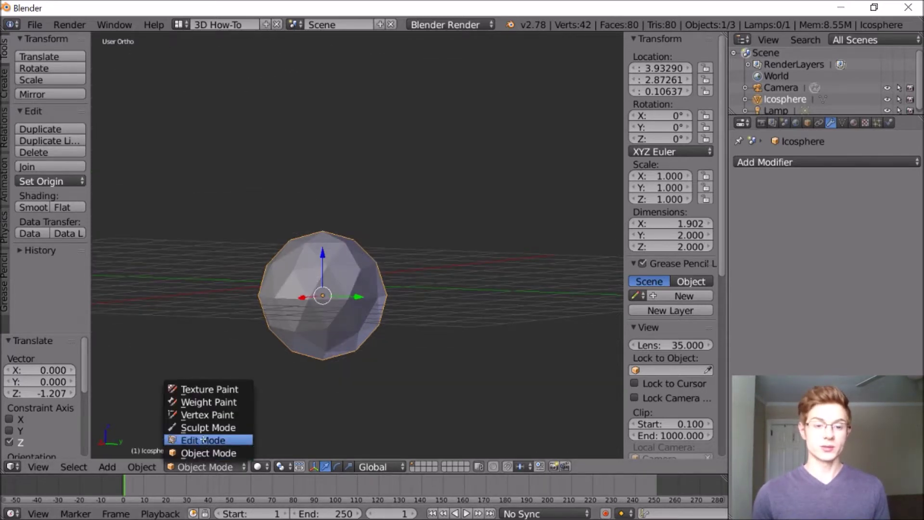
- In Edit Mode with wireframe shading, box-select the icosphere's lower-half vertices
click(202, 442)
key(z)
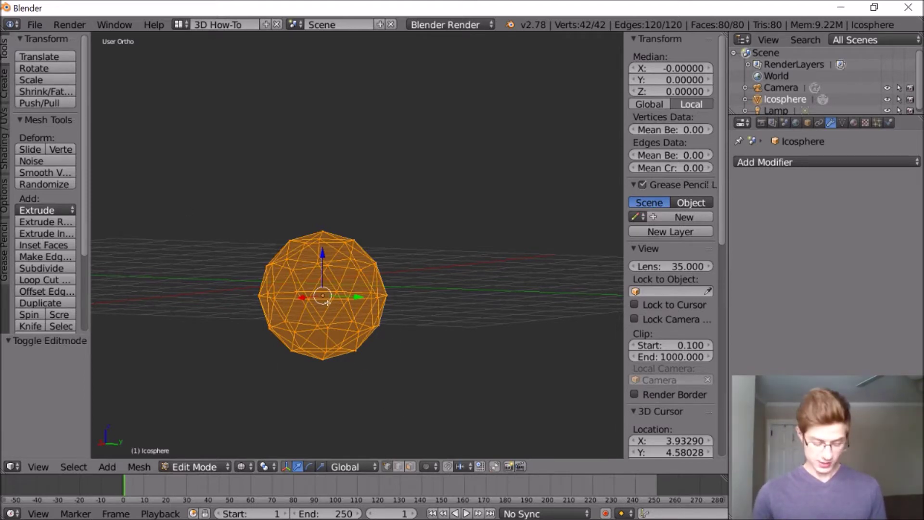
key(a)
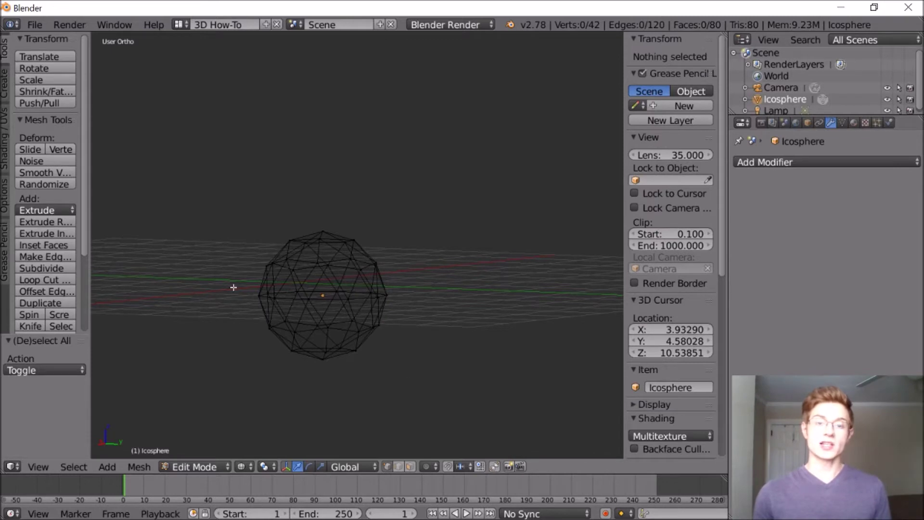
middle_drag(306, 315, 305, 312)
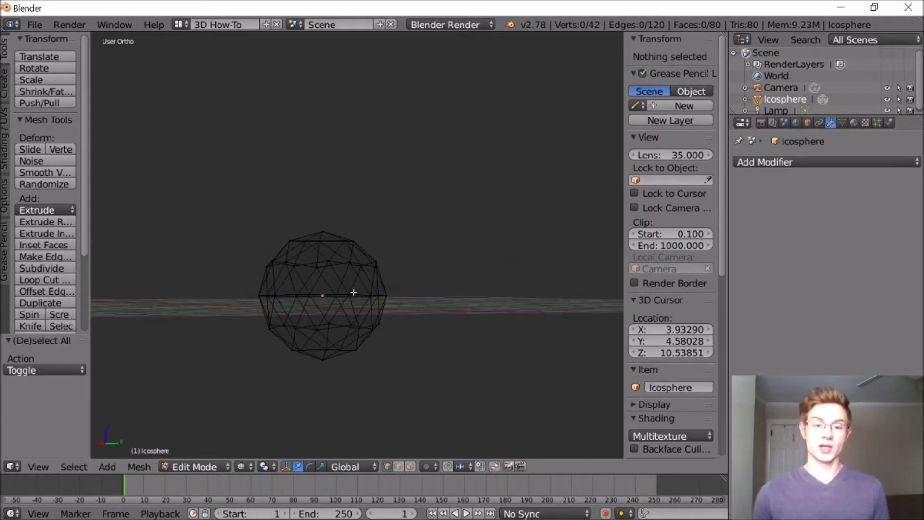
key(b)
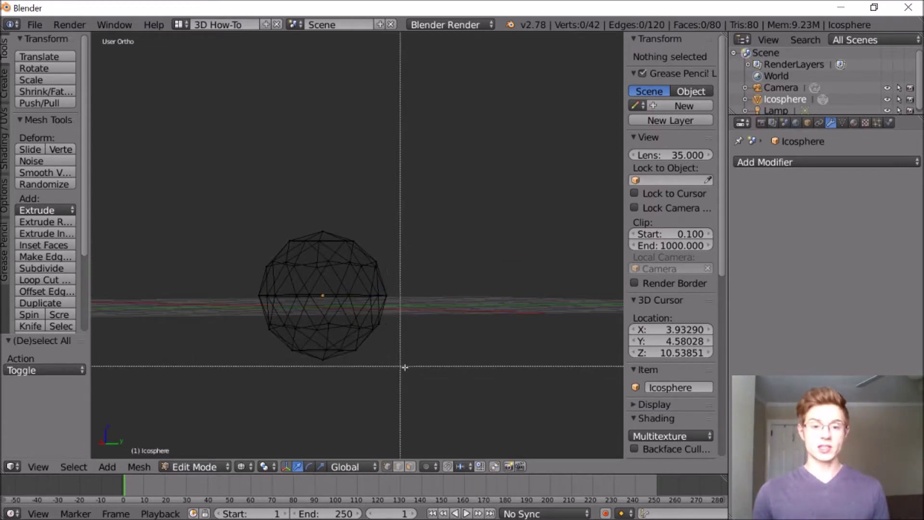
drag(415, 372, 231, 307)
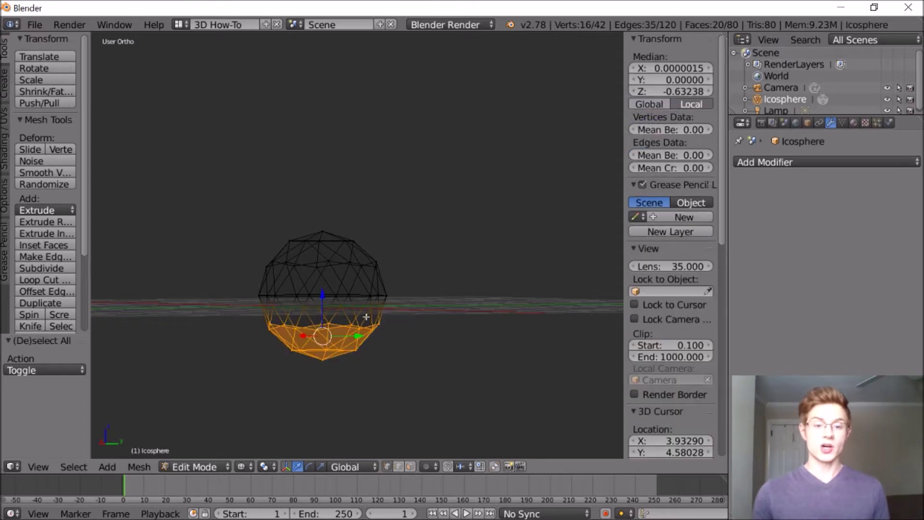
- Delete the selected vertices, leaving a 26-vertex dome, and return to solid shading
key(x)
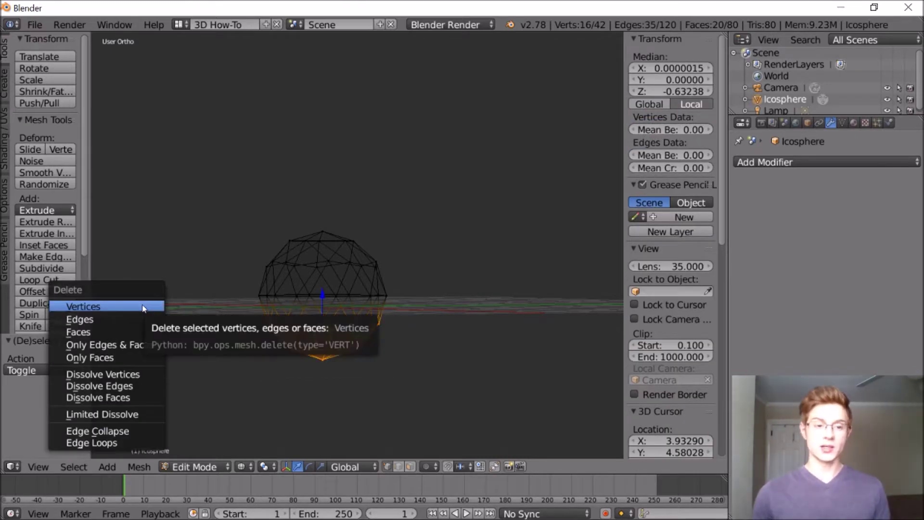
click(140, 307)
middle_drag(220, 305, 234, 287)
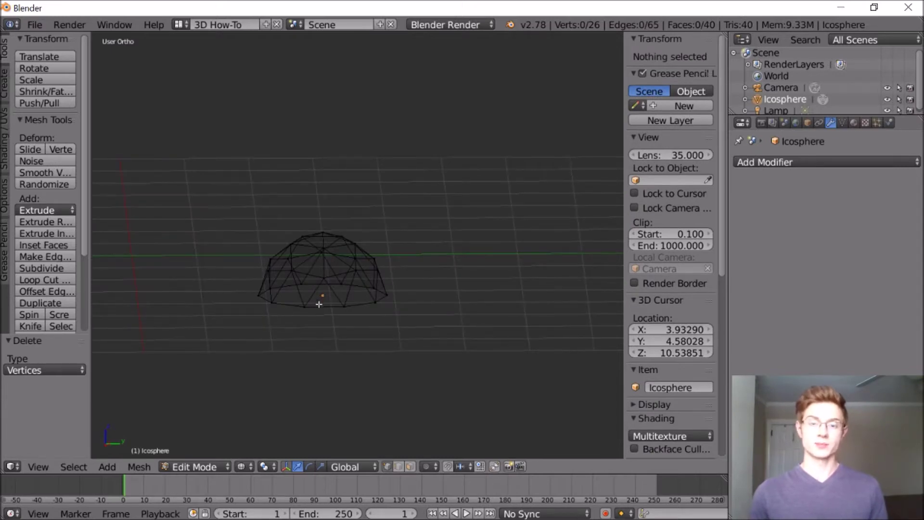
key(z)
key(a)
key(a)
mouse_move(319, 305)
middle_down()
mouse_move(317, 343)
mouse_move(319, 319)
middle_up()
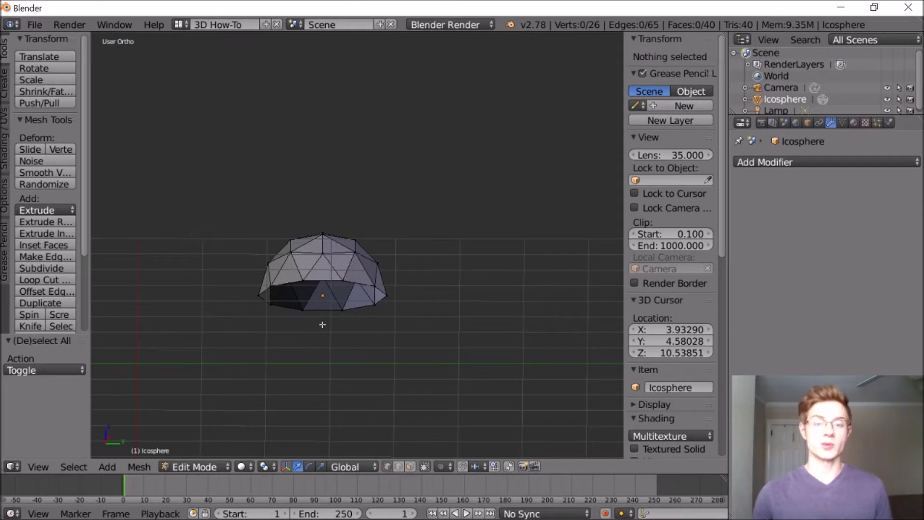
- Cap the dome's open bottom edge loop with a single filled face
alt+right_click(304, 282)
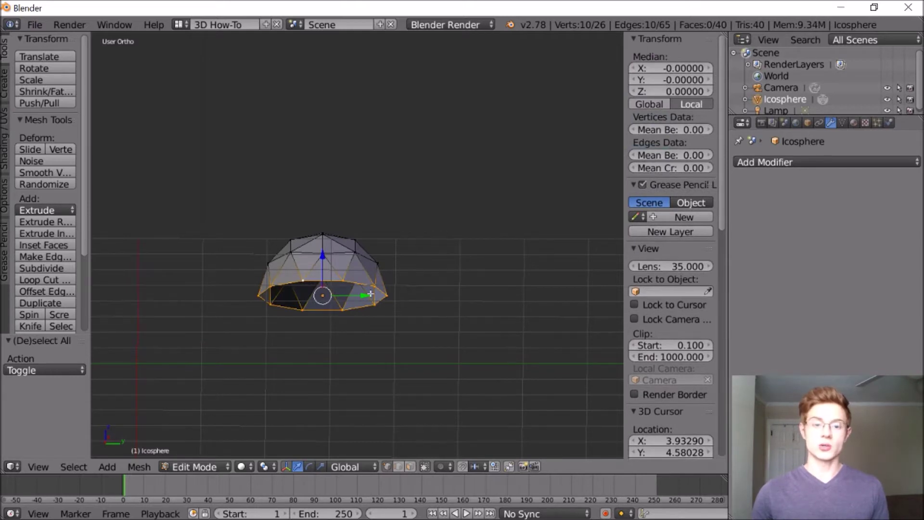
key(f)
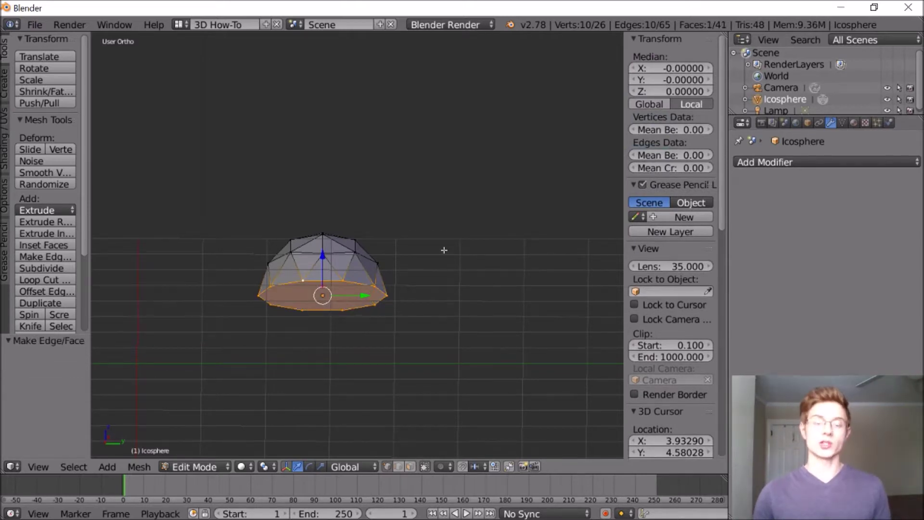
key(a)
middle_drag(444, 250, 402, 307)
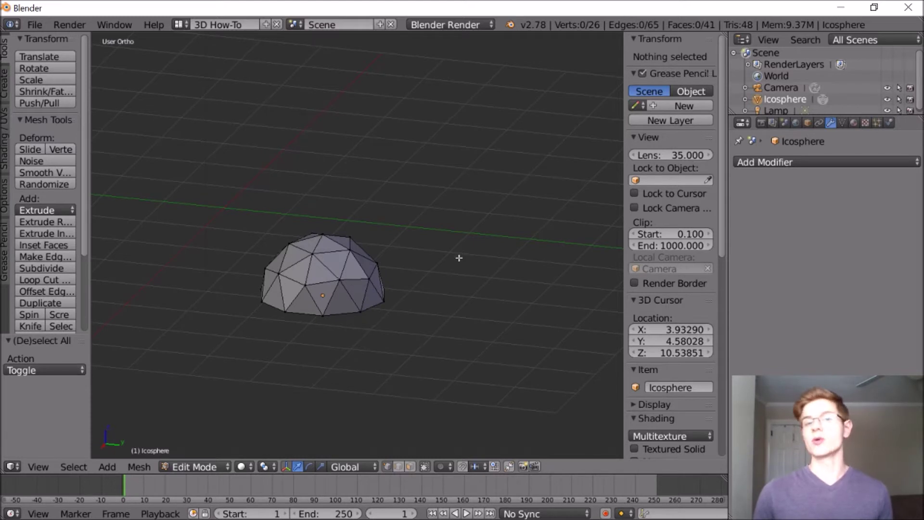
right_click(370, 283)
- Raise one dome vertex and nudge lower-left vertices, one along X, to roughen the mound
drag(373, 262, 371, 249)
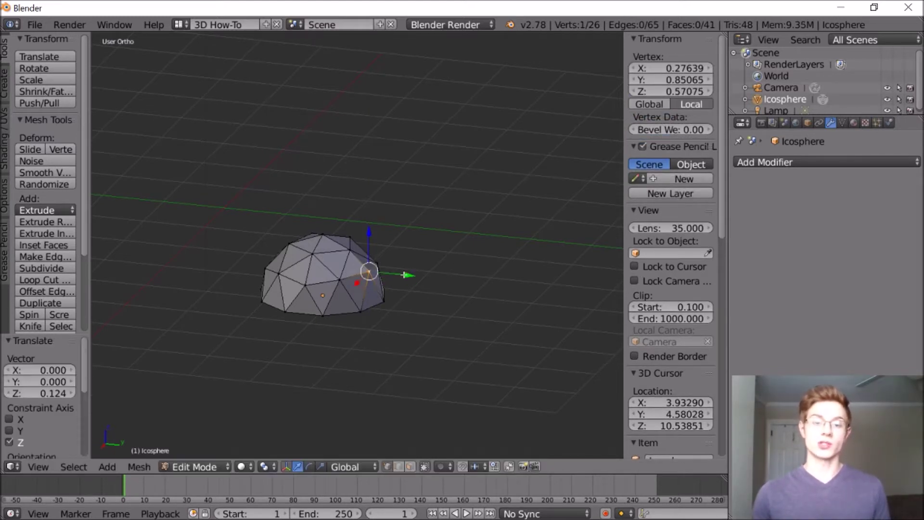
middle_drag(405, 279, 190, 330)
scroll(241, 313, up, 3)
right_drag(248, 340, 251, 338)
middle_drag(251, 338, 145, 332)
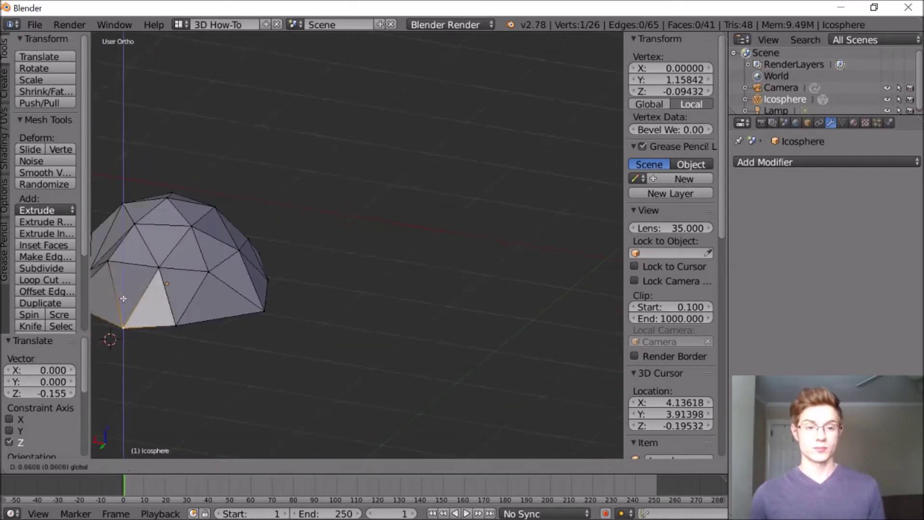
right_drag(268, 320, 271, 318)
key(KP_7)
key(g)
key(x)
click(447, 251)
middle_drag(446, 251, 308, 269)
- Move three more dome vertices along Z, X and Y to make it irregular
right_click(175, 250)
key(g)
key(z)
click(343, 278)
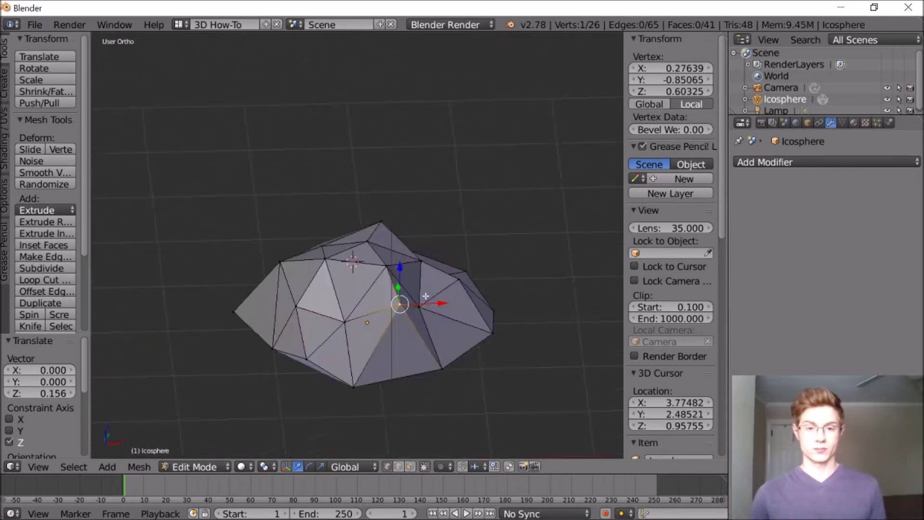
right_click(290, 291)
key(g)
key(x)
click(228, 298)
right_click(264, 298)
key(g)
key(y)
click(405, 289)
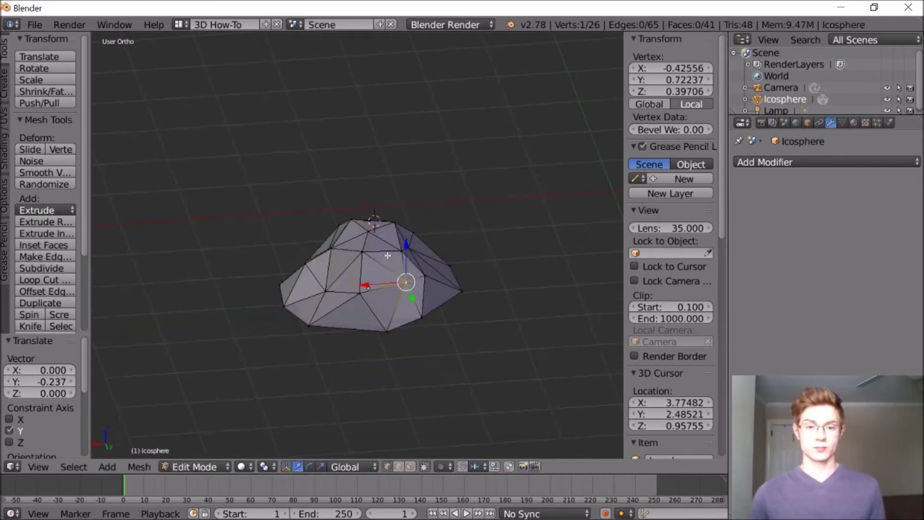
- Shift a few more vertices along Z, the last raised 0.110, for a lumpy rock shape
middle_drag(405, 288, 333, 303)
key(g)
key(z)
click(463, 318)
right_click(330, 305)
key(g)
key(z)
click(337, 270)
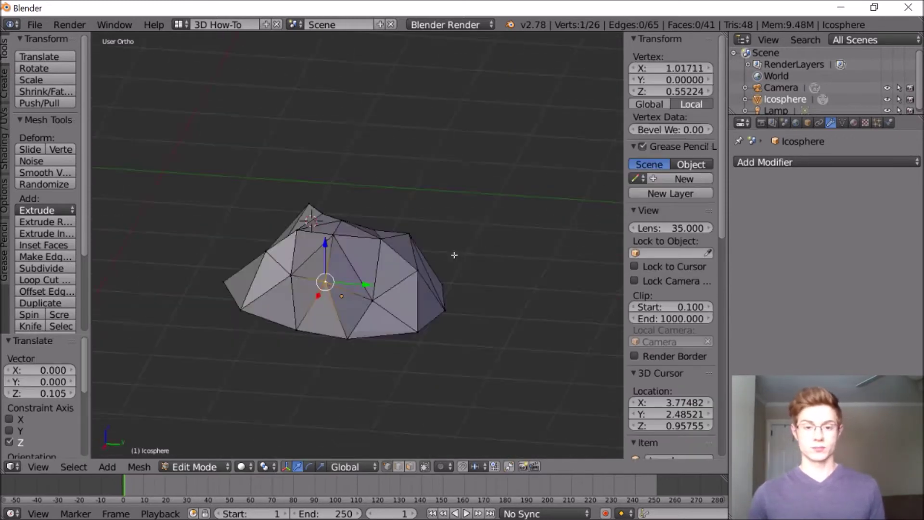
right_click(208, 344)
key(g)
key(z)
click(208, 337)
middle_drag(209, 337, 370, 378)
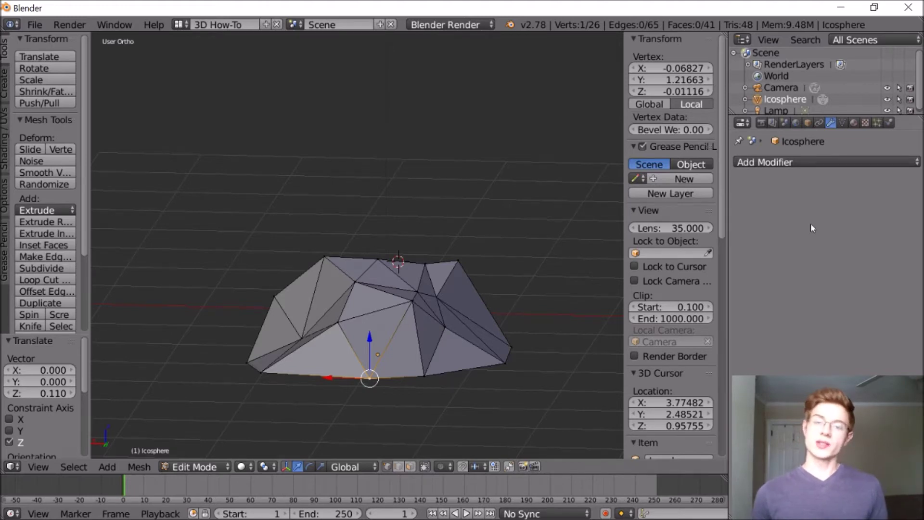
- Rename the Icosphere object to 'Mound' and return to Object Mode
double_click(772, 98)
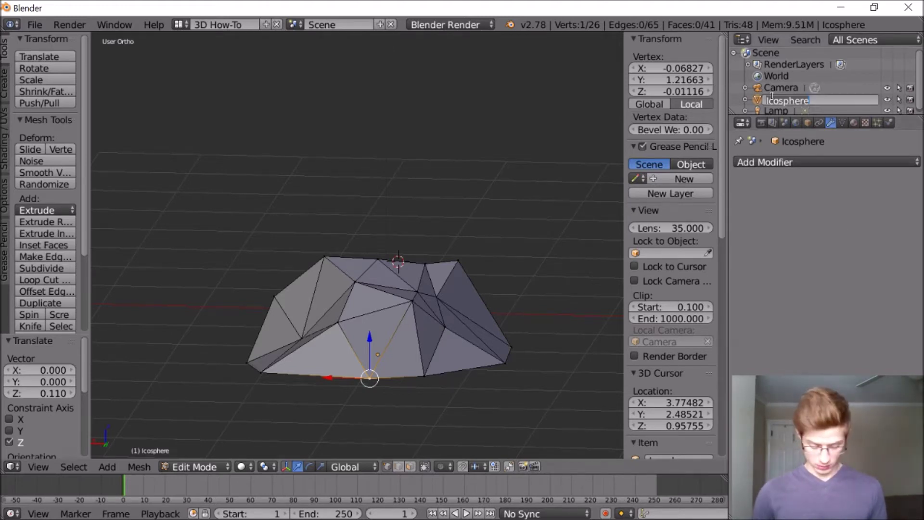
text(Mound)
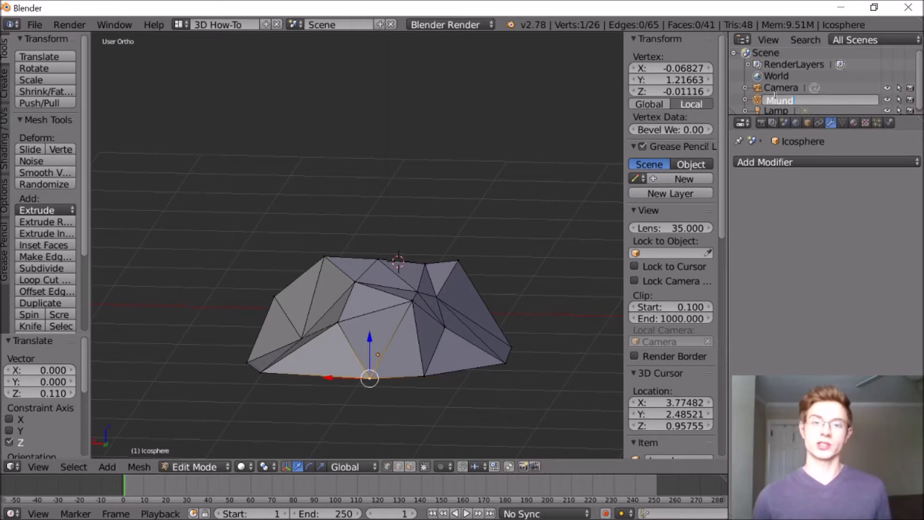
key(Return)
key(Tab)
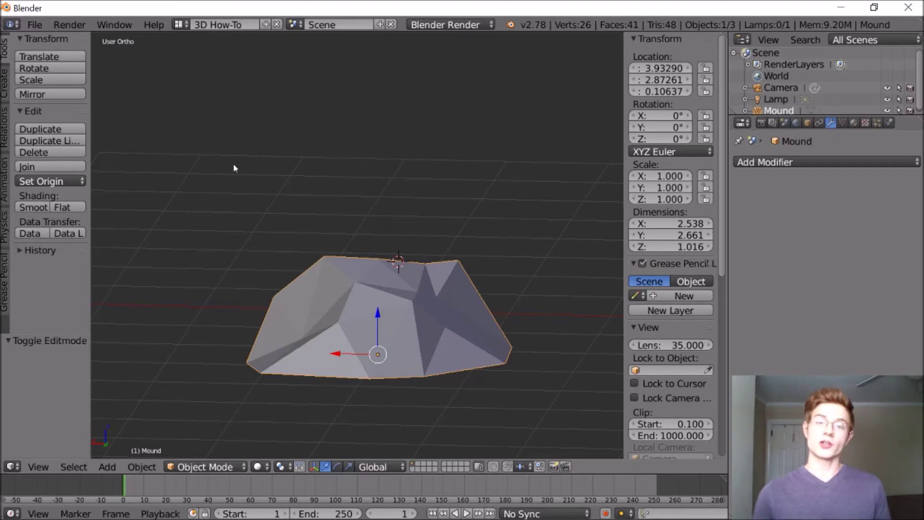
- Add a cube scaled down to 0.261 sitting on top of the mound
click(107, 466)
mouse_move(116, 453)
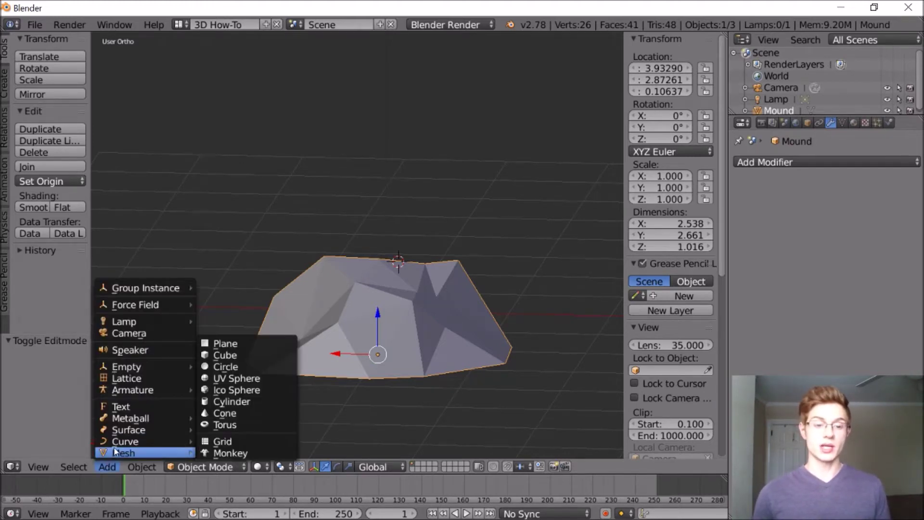
click(243, 355)
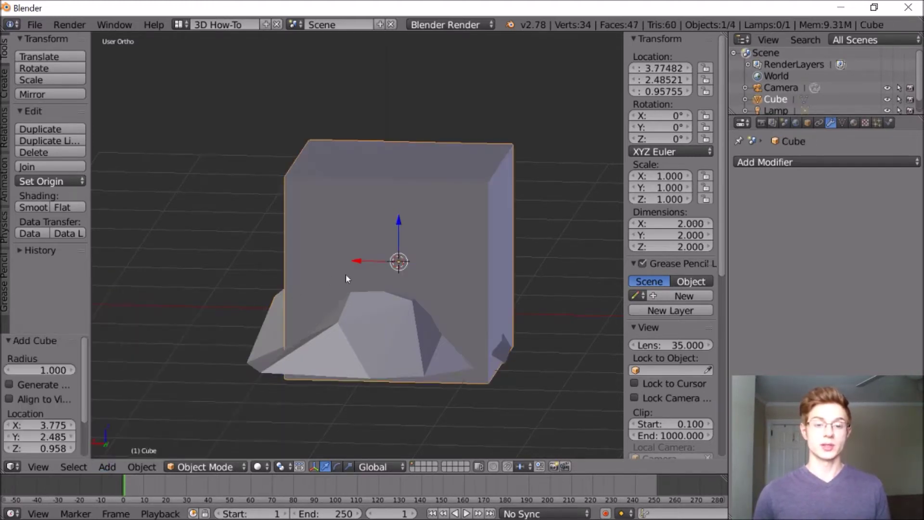
key(s)
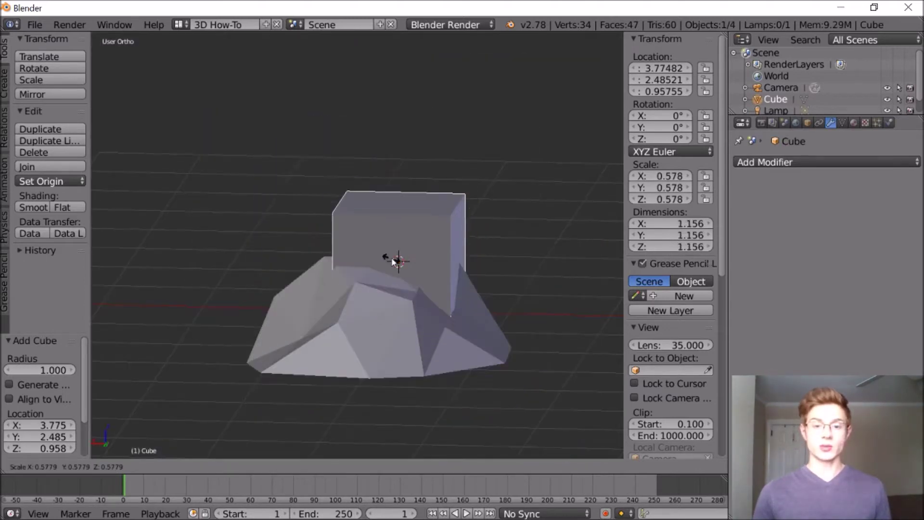
click(388, 260)
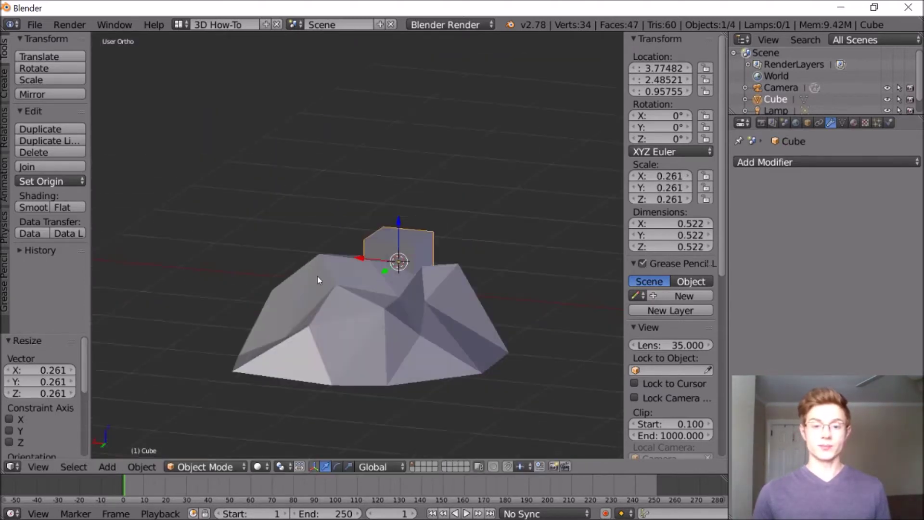
middle_drag(318, 276, 370, 255)
- Nudge the cube slightly along Y and rename it 'Crystal'
drag(362, 265, 362, 263)
double_click(776, 99)
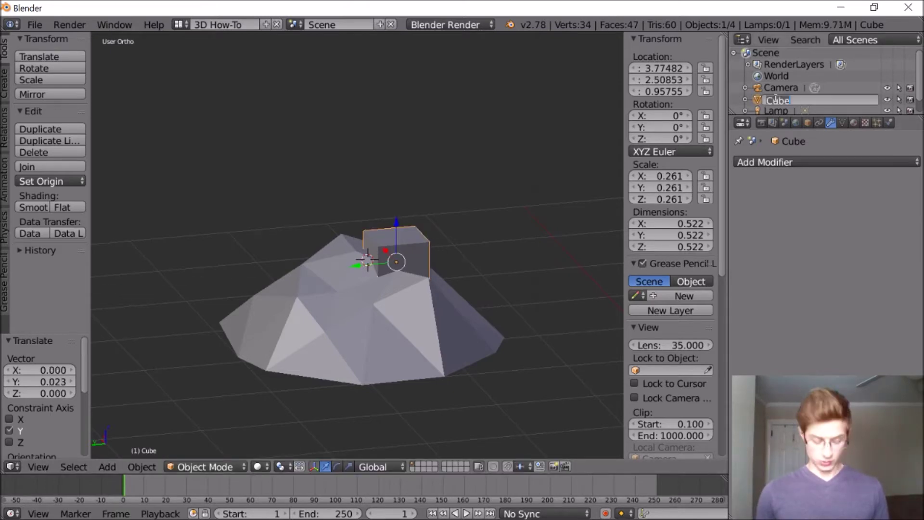
text(Crystal)
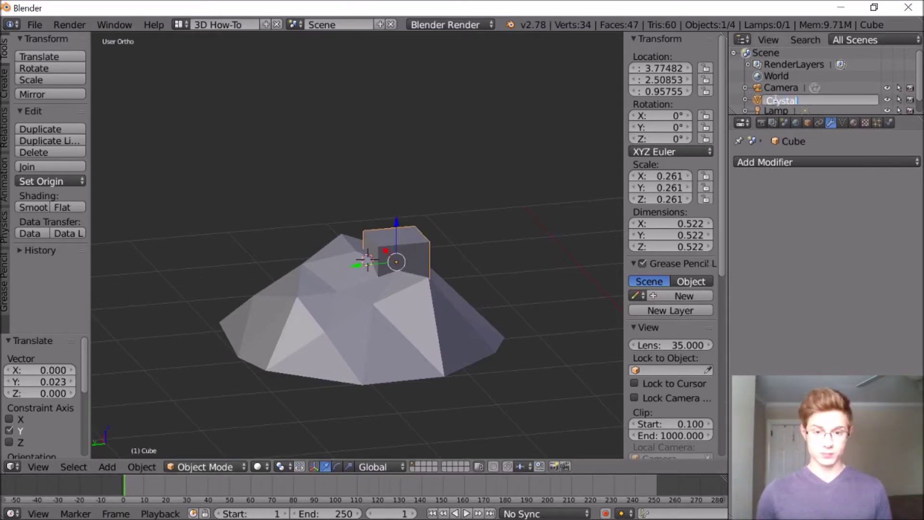
key(Return)
key(Tab)
key(Tab)
- In Edit Mode, pull the crystal's top face up 1.356 into a tall column
middle_drag(337, 269, 266, 267)
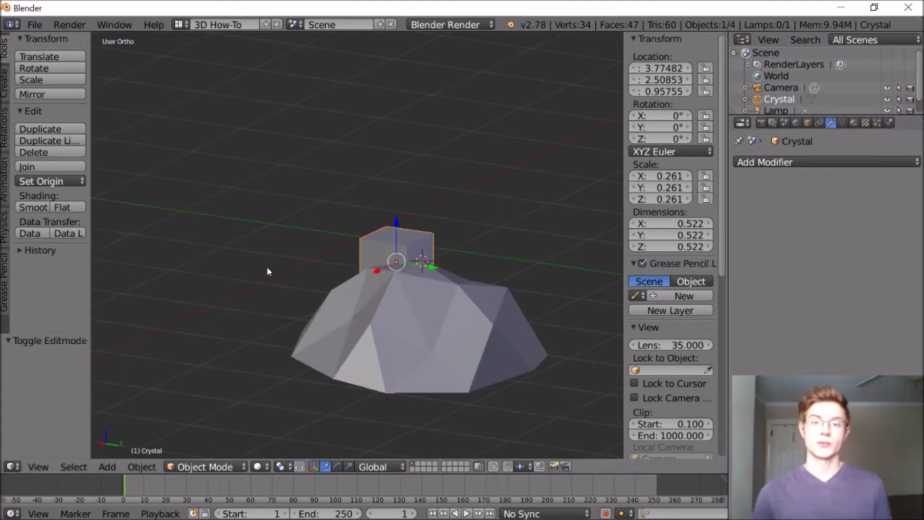
click(186, 467)
click(202, 437)
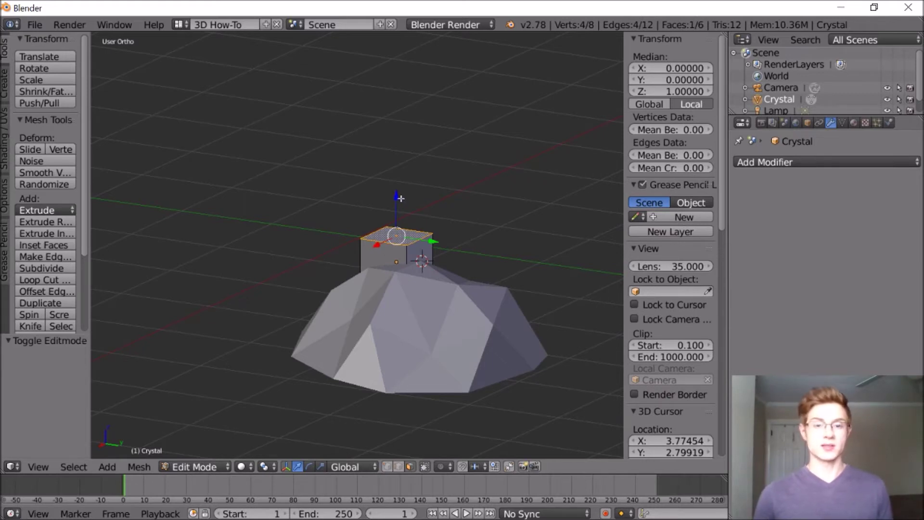
drag(398, 197, 398, 71)
middle_drag(399, 71, 333, 115)
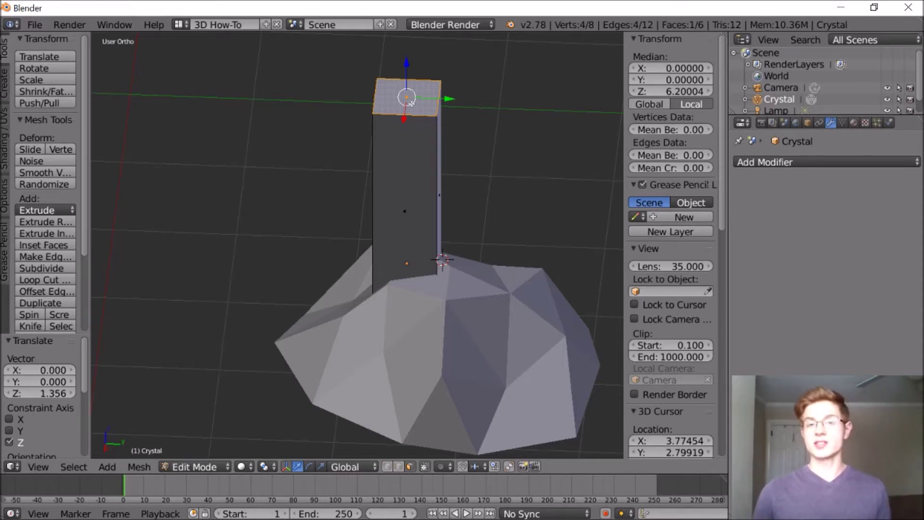
click(36, 325)
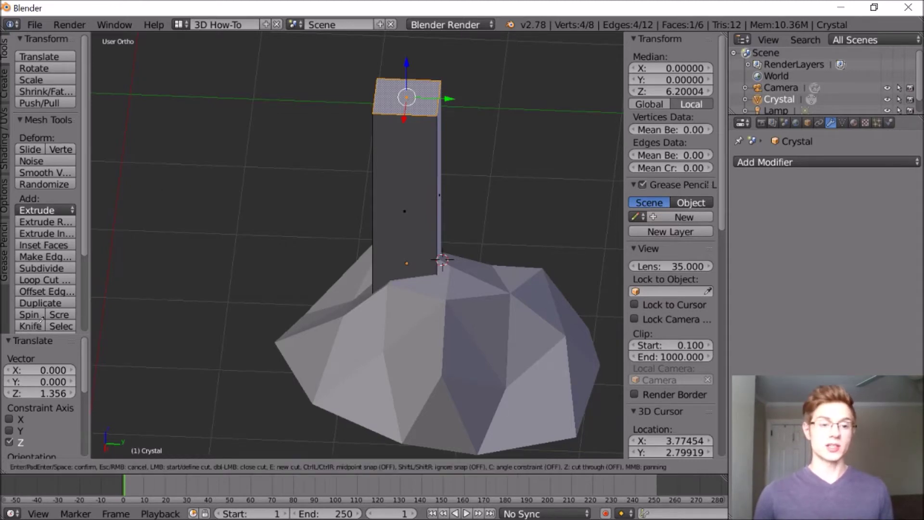
- Knife-cut both diagonals across the column's top face, splitting it into four triangles
click(381, 77)
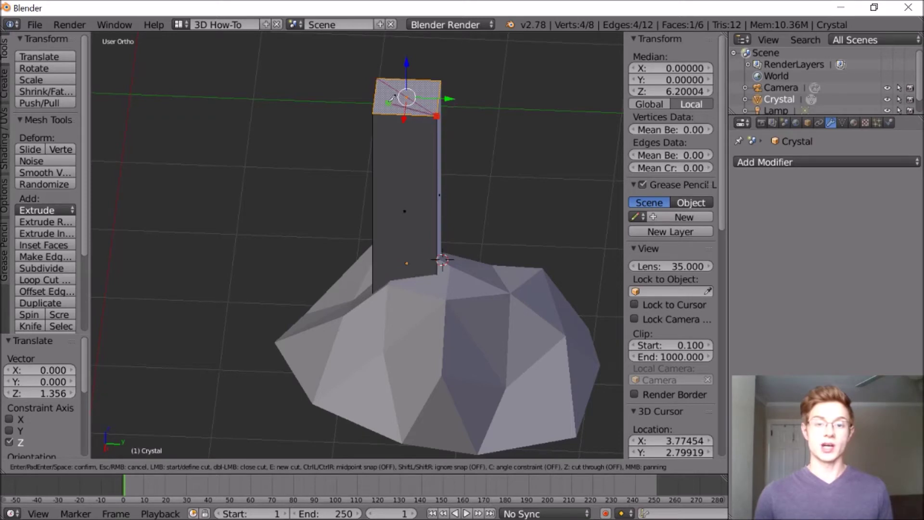
key(Return)
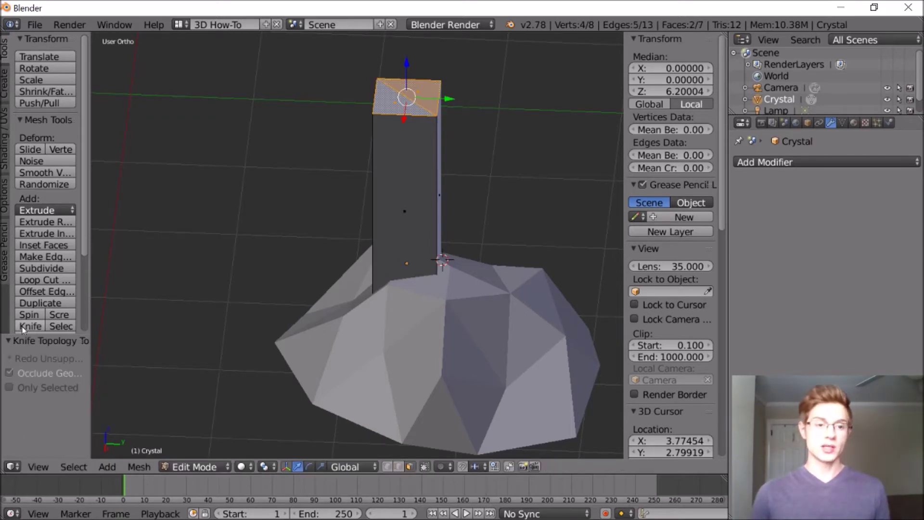
click(30, 326)
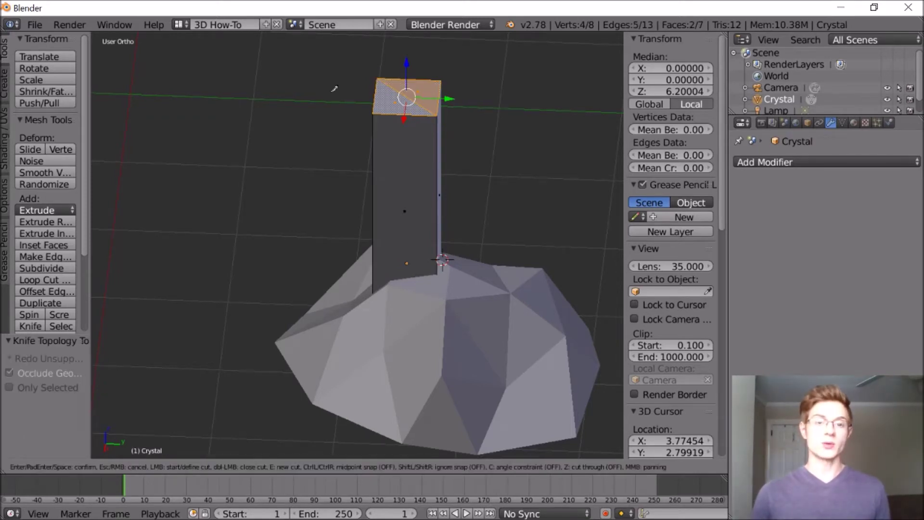
click(377, 111)
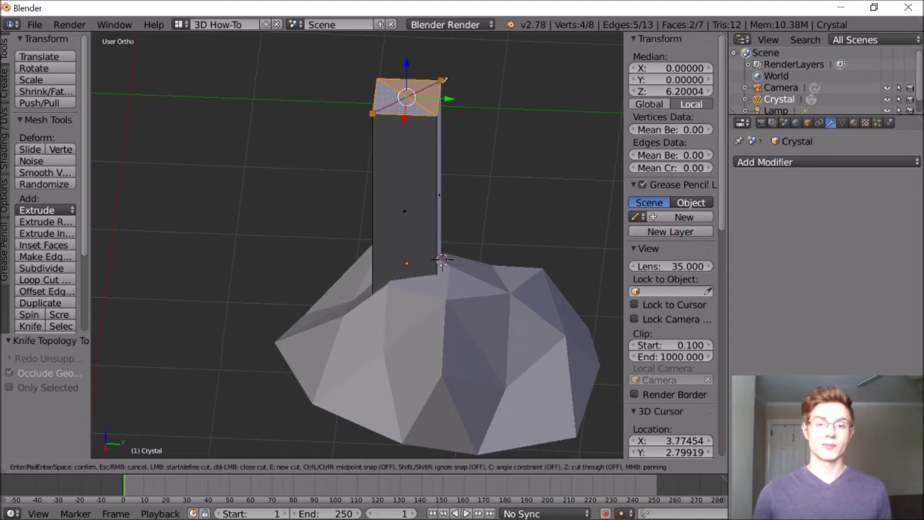
click(441, 80)
key(Return)
key(a)
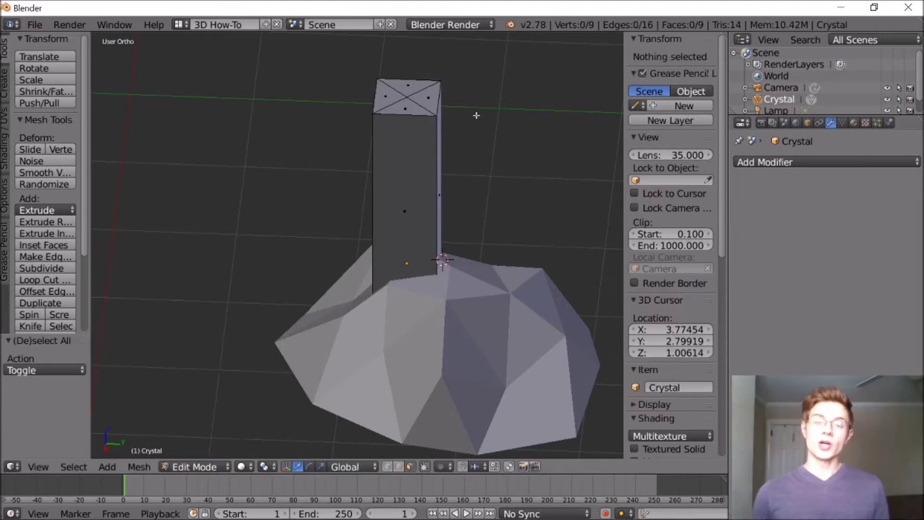
click(387, 466)
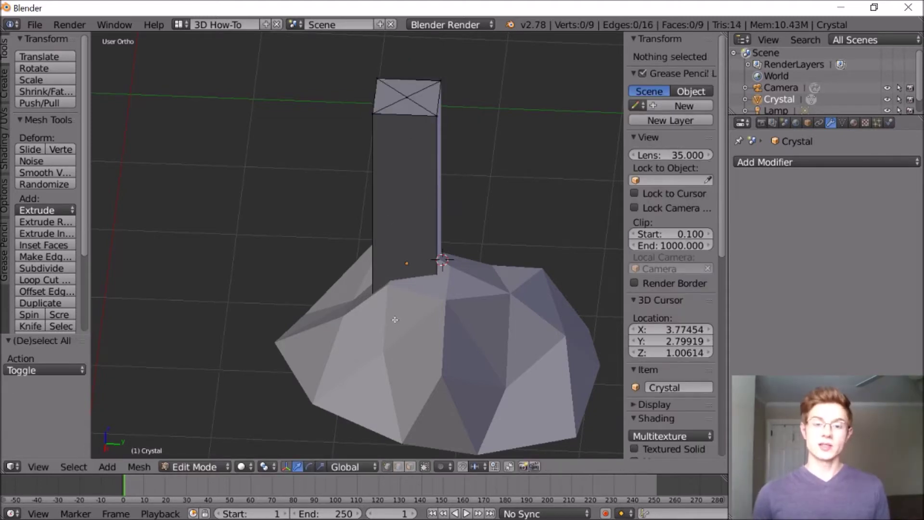
- Pull the top's centre vertex up into a pointed crystal tip, then return to Object Mode
right_click(406, 96)
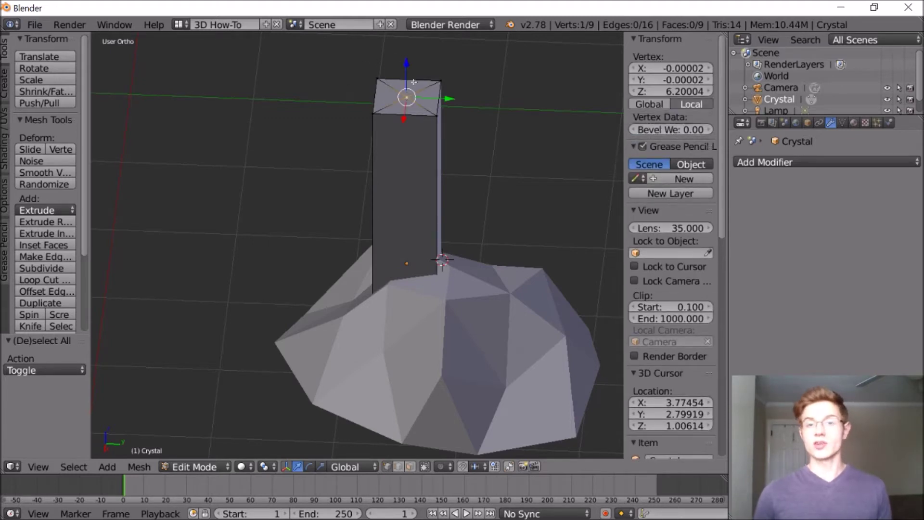
drag(407, 71, 405, 31)
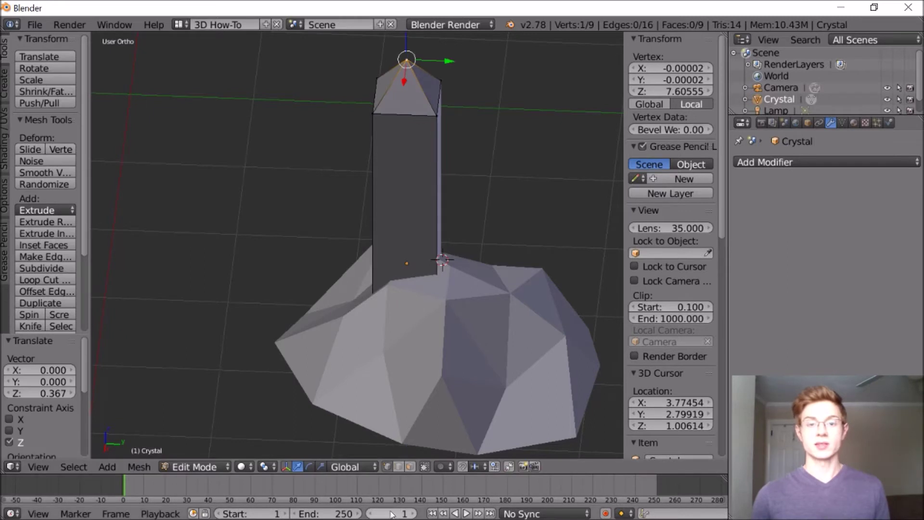
middle_drag(313, 253, 377, 190)
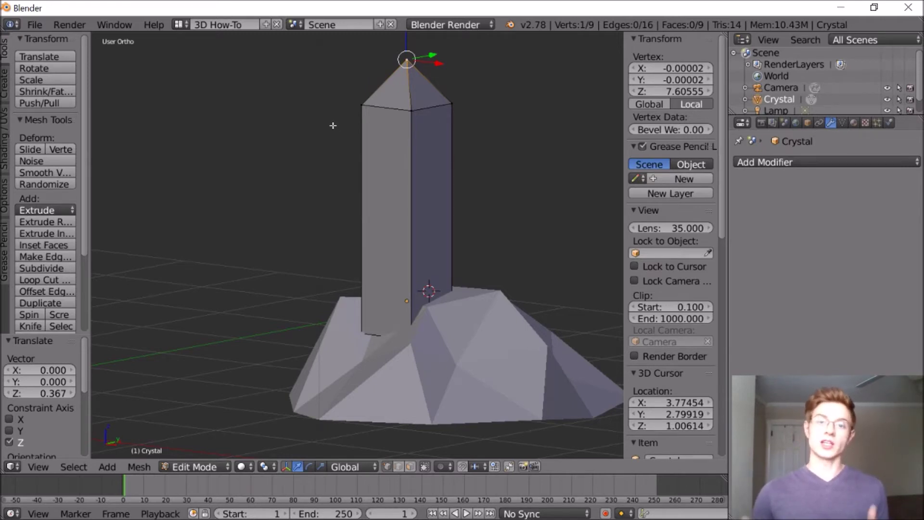
right_click(365, 102)
middle_drag(365, 102, 308, 140)
right_click(372, 78)
key(Tab)
- Try sinking the crystal into the mound along Z, undo it, and deselect everything
key(g)
key(z)
click(346, 213)
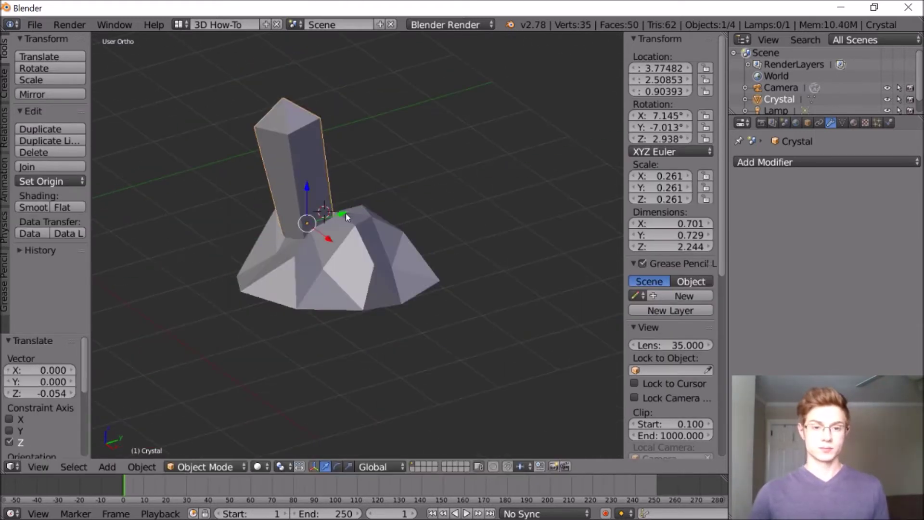
key(ctrl+z)
key(ctrl+z)
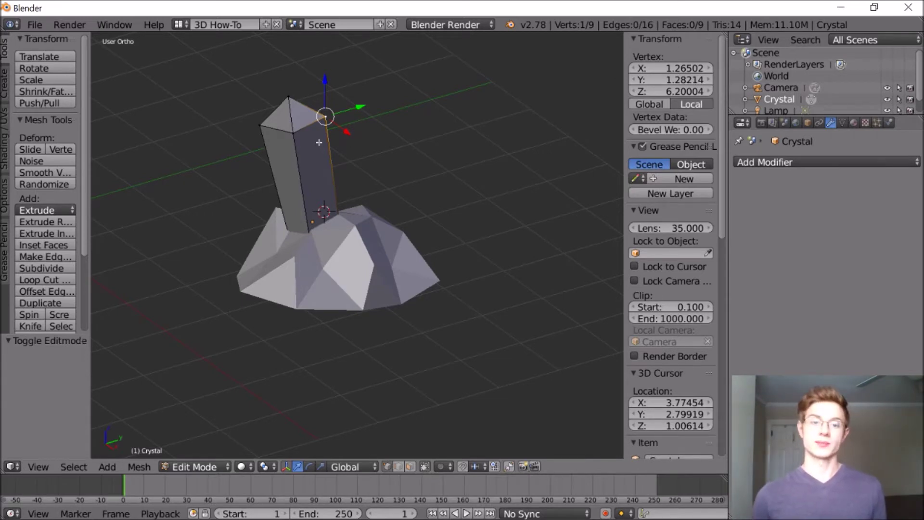
key(a)
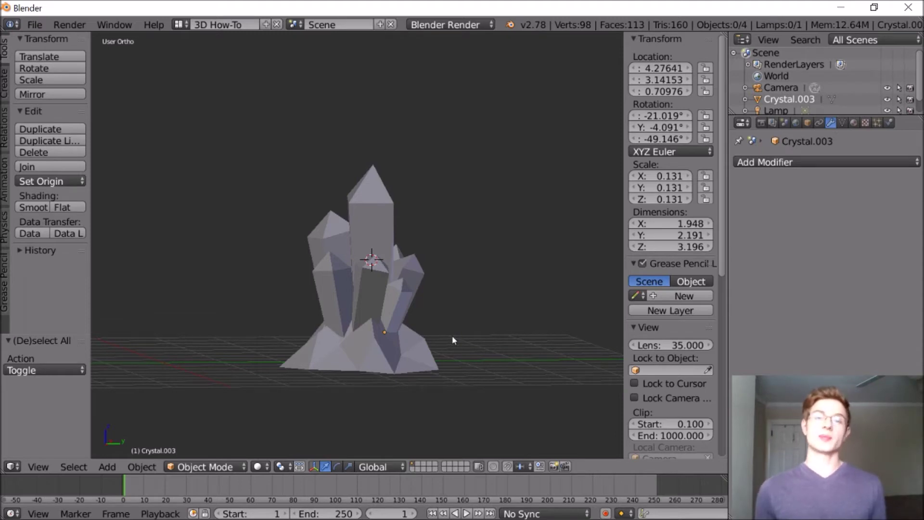
- Give the mound under the crystals a new material named 'Mound' with a dark purple diffuse colour
right_click(435, 344)
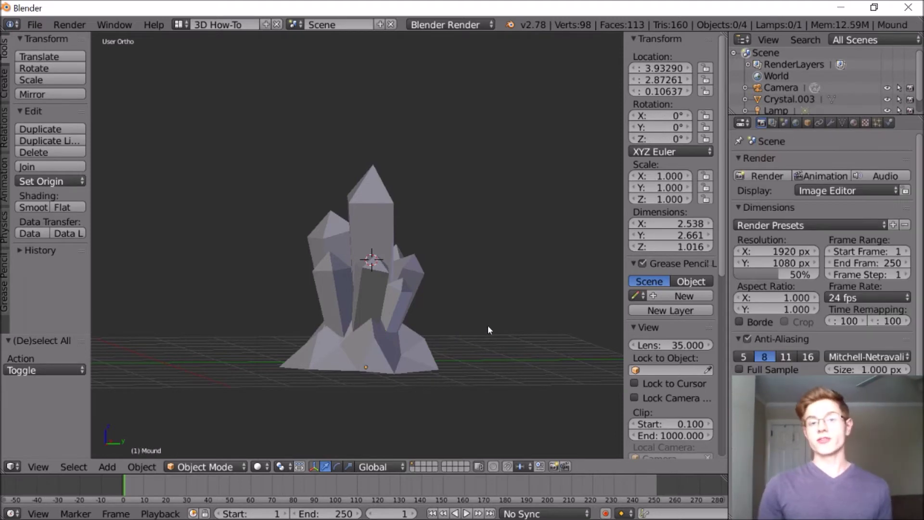
right_click(377, 362)
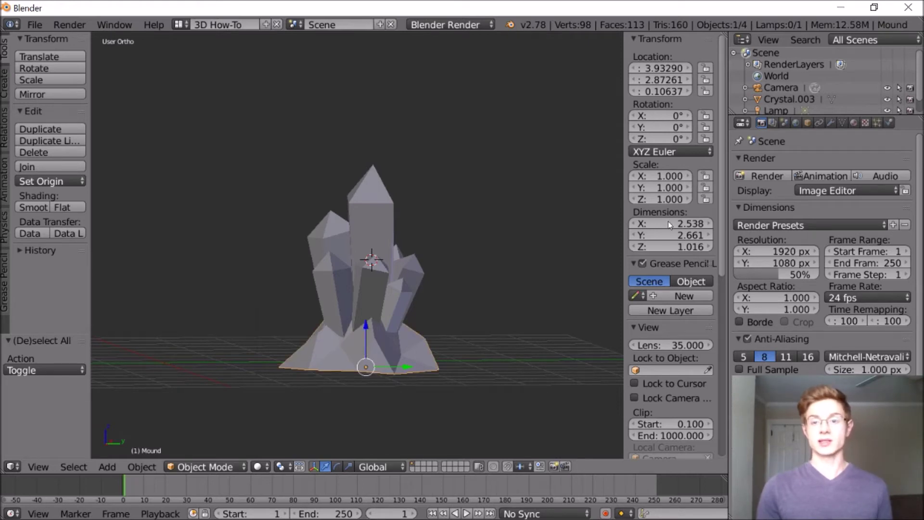
click(854, 123)
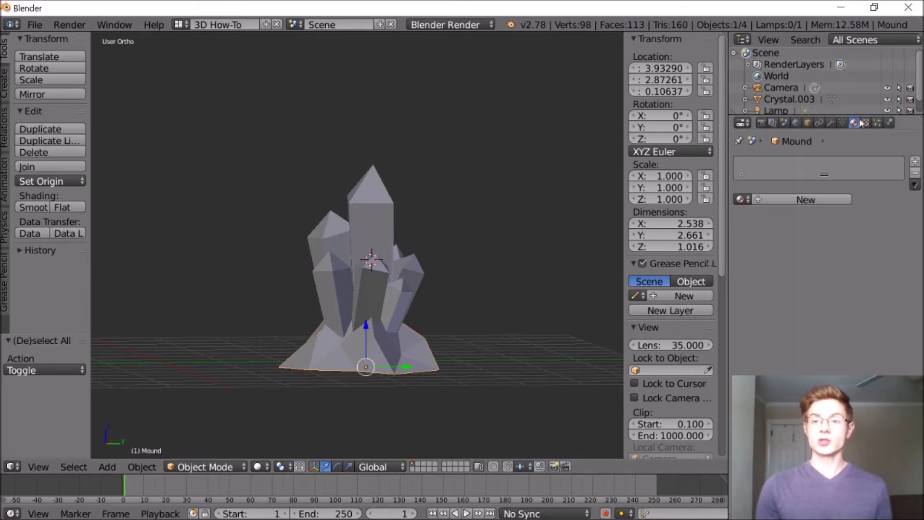
click(813, 199)
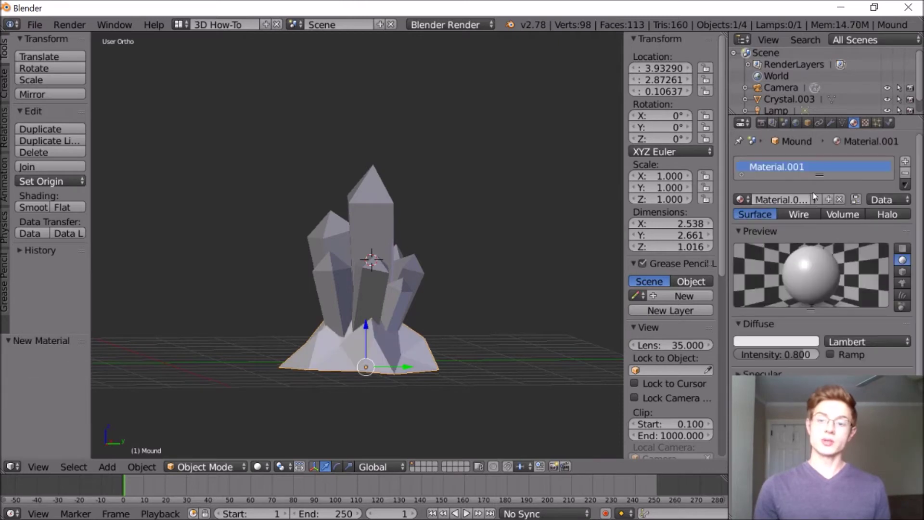
double_click(789, 167)
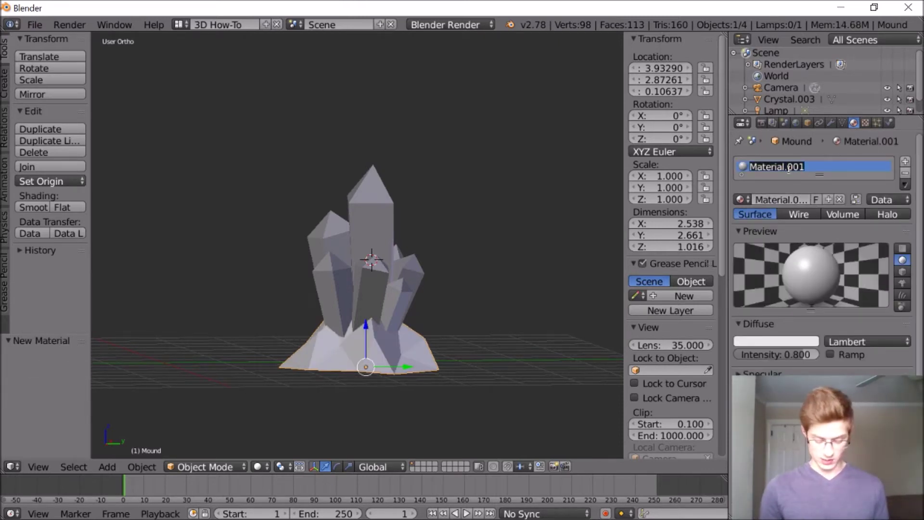
text(Mound)
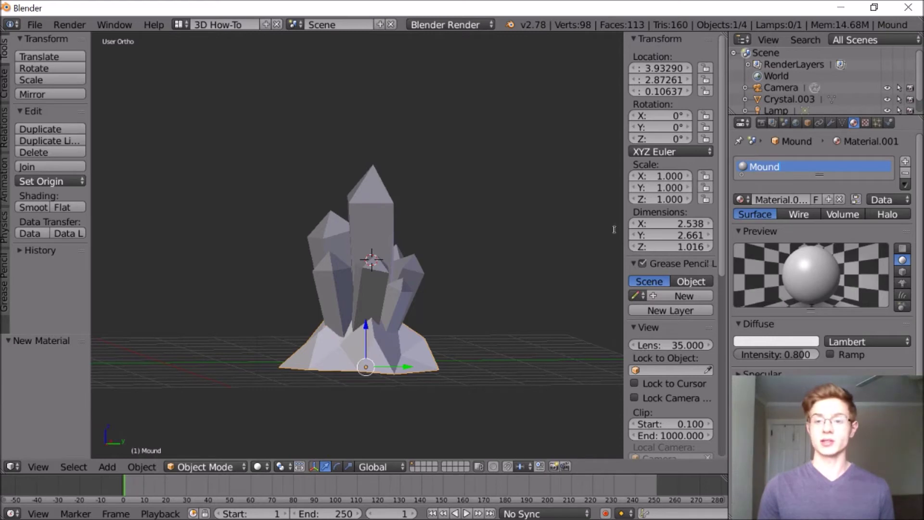
click(767, 343)
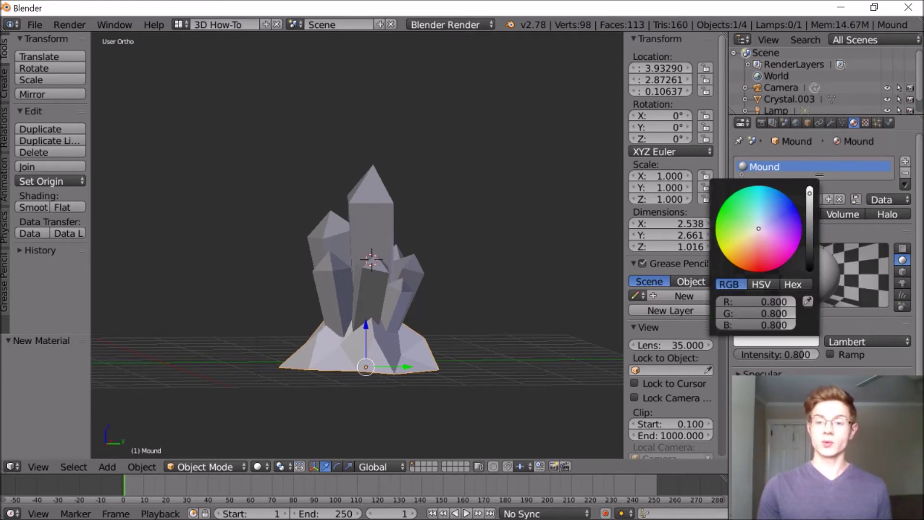
click(800, 240)
click(810, 247)
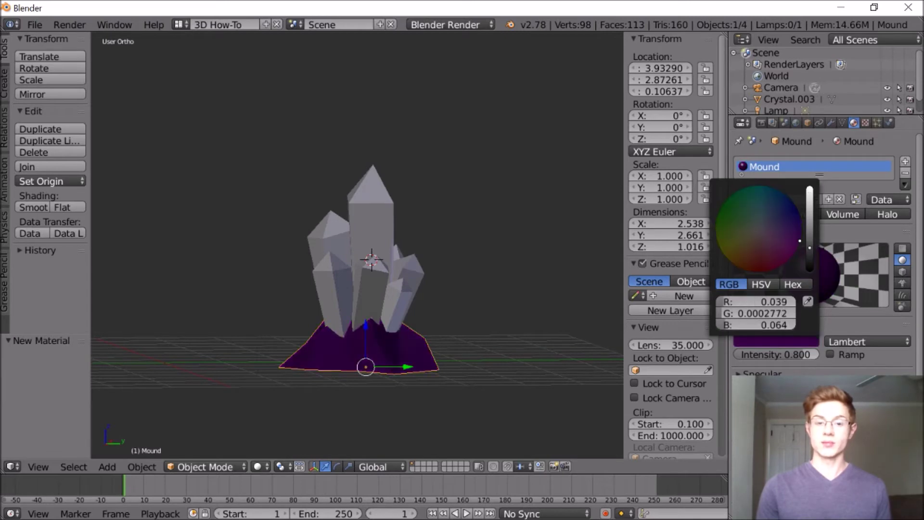
drag(810, 248, 812, 221)
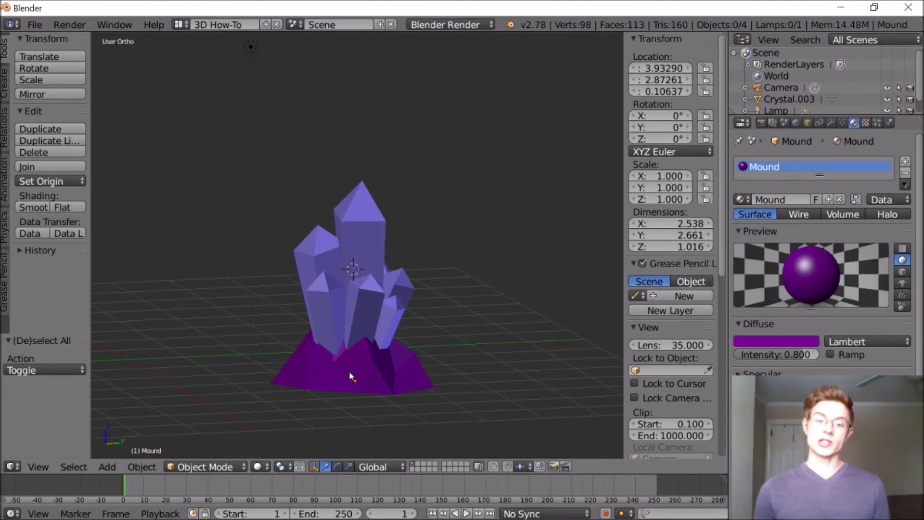
right_click(353, 376)
- Duplicate the purple mound off to the left and delete the selected object, leaving a bare mound
key(shift+d)
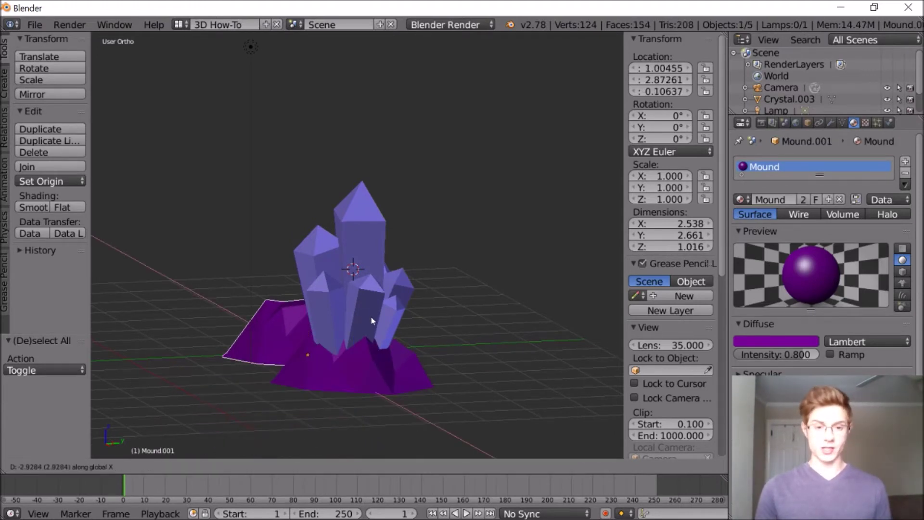
click(283, 317)
middle_drag(283, 318, 128, 304)
key(Delete)
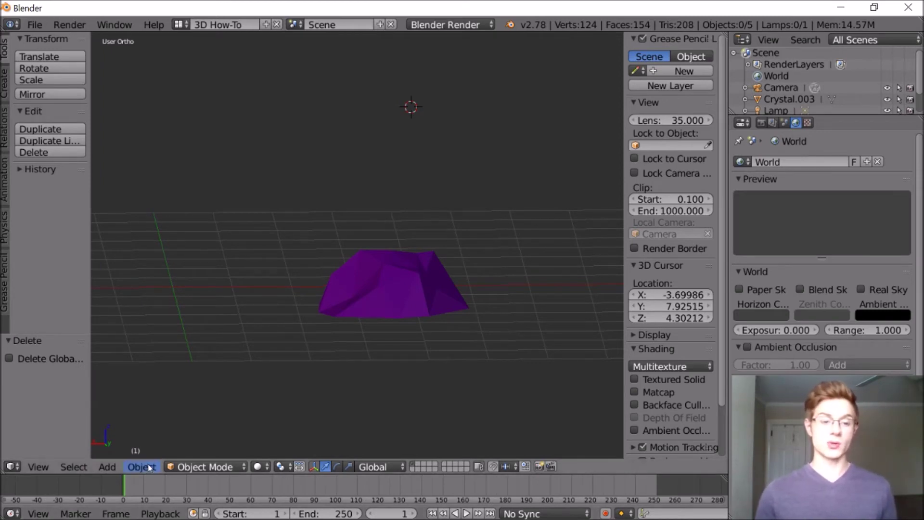
click(107, 467)
- Add a cube, shrink it to about a quarter size and lower it toward the mound
mouse_move(117, 454)
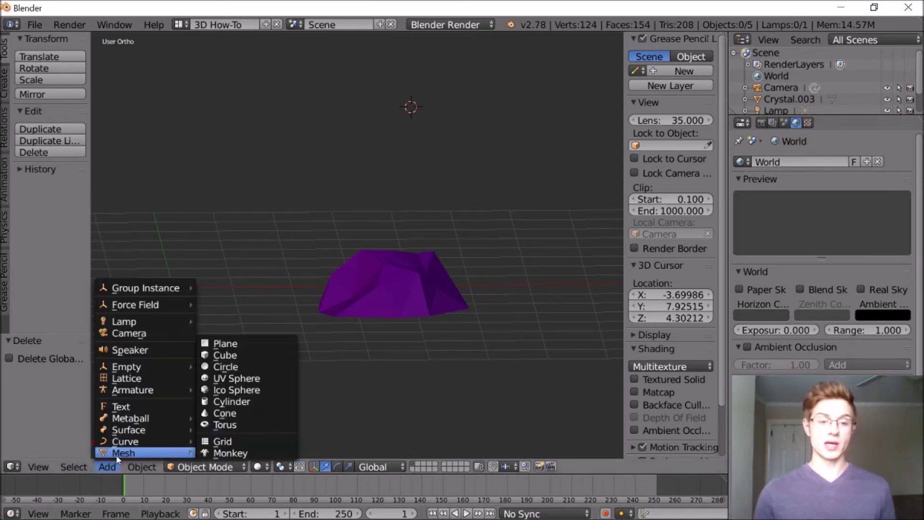
click(249, 354)
key(s)
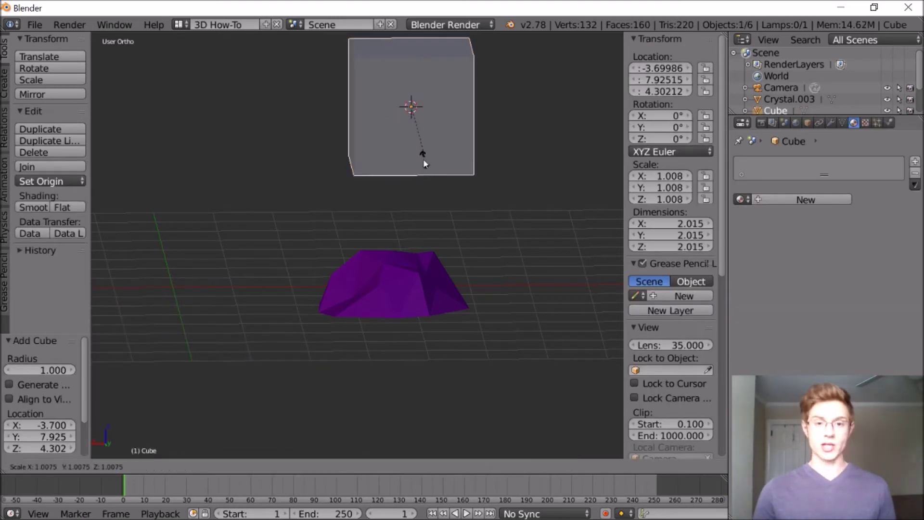
click(405, 121)
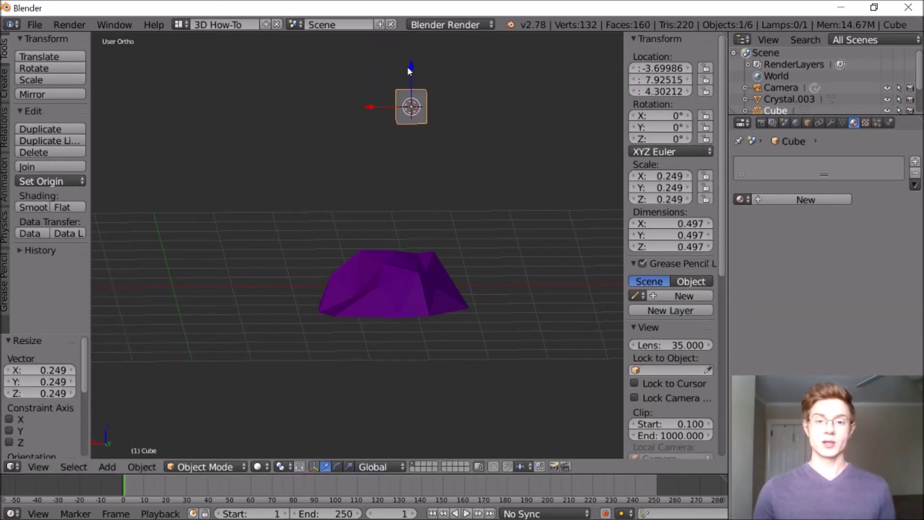
drag(408, 71, 420, 225)
middle_drag(421, 225, 108, 238)
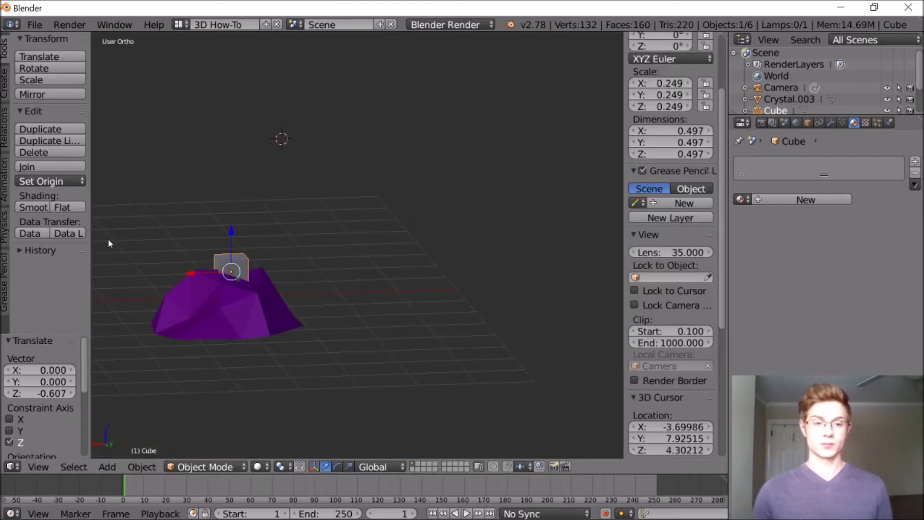
scroll(209, 241, up, 4)
- Stretch the cube along Z into a 0.497 × 0.497 × 1.455 pillar seated on the mound
key(s)
key(z)
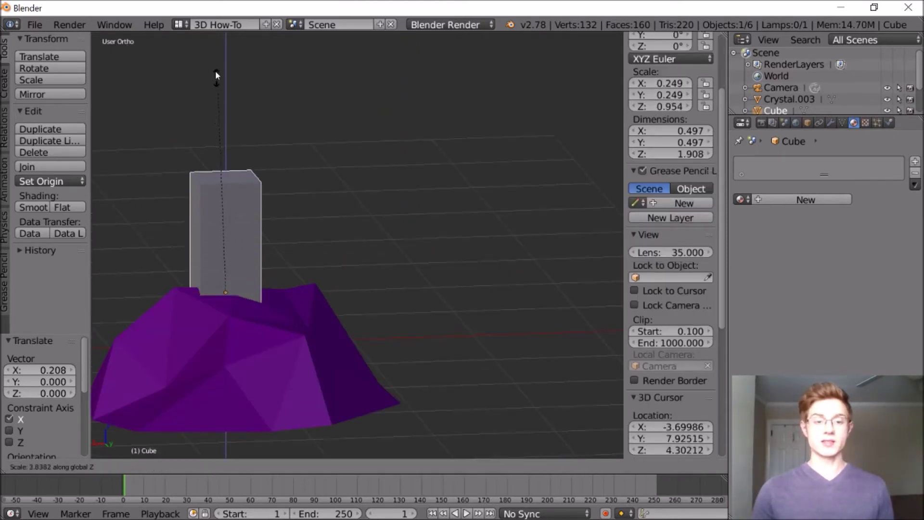
click(238, 138)
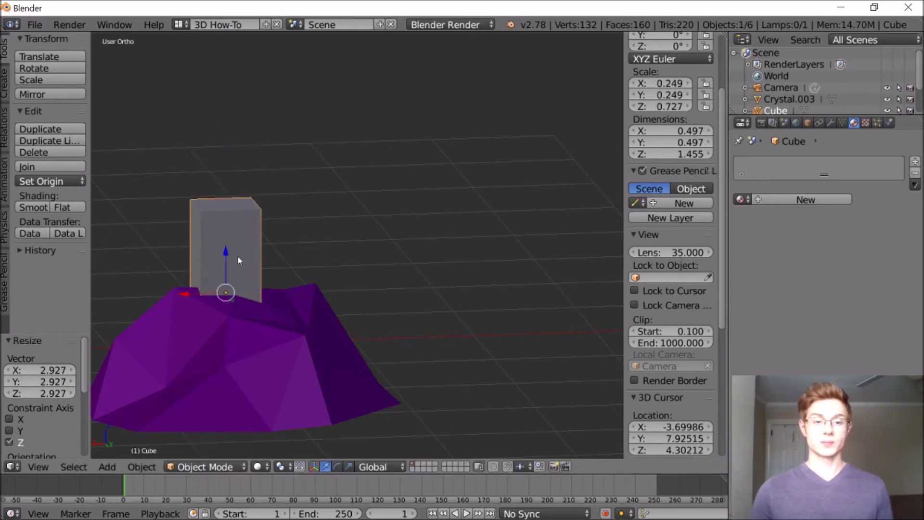
key(g)
key(z)
click(227, 182)
shift+middle_drag(229, 180, 280, 232)
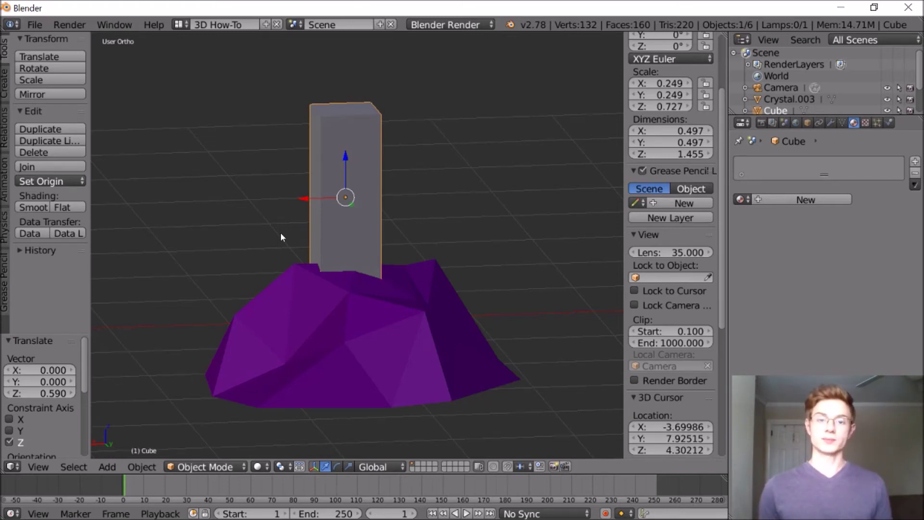
middle_drag(281, 232, 301, 232)
- Duplicate the pillar four times, placing the copies around the mound
key(shift+d)
right_click(340, 202)
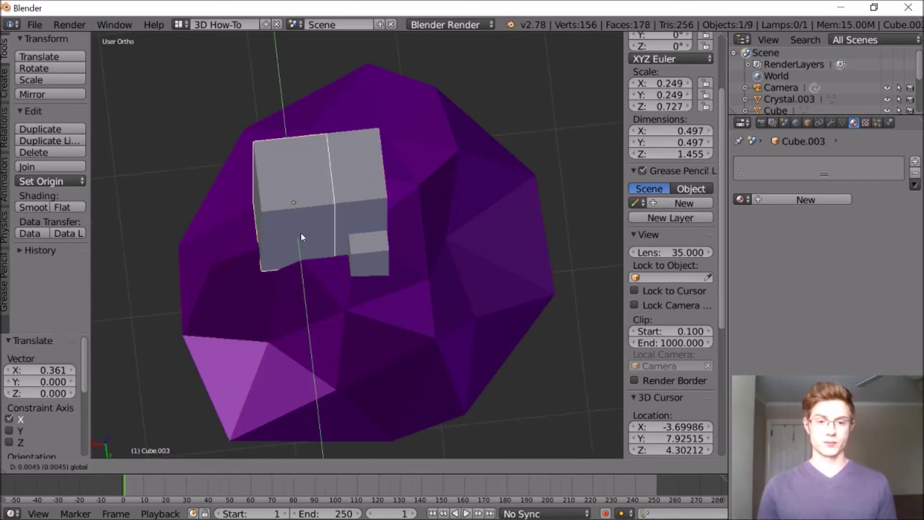
key(shift+d)
click(402, 200)
key(shift+d)
click(296, 228)
key(shift+d)
click(331, 138)
middle_drag(331, 138, 481, 214)
- Add three more block copies to fill out the cluster
key(shift+d)
click(403, 249)
key(shift+d)
click(389, 208)
key(shift+d)
click(417, 230)
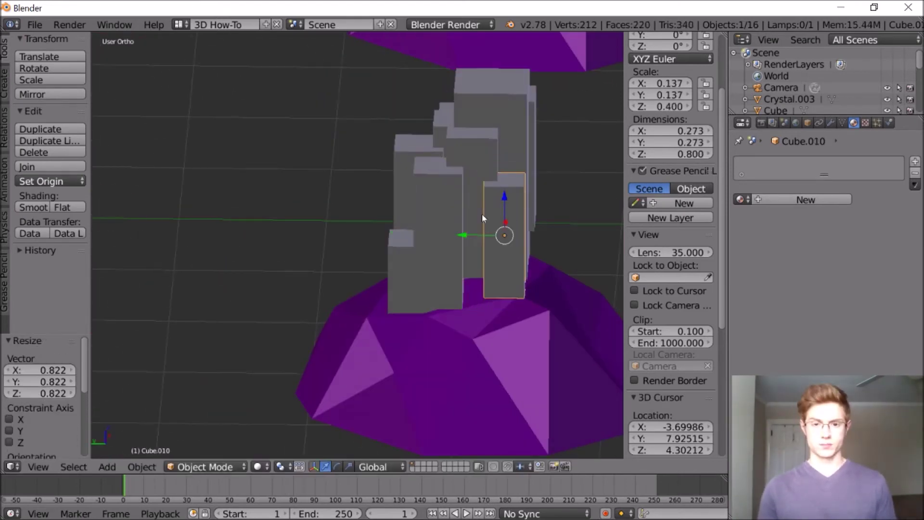
key(shift+d)
- Move one block along the Y axis into the cluster
middle_drag(464, 273, 423, 233)
key(shift+s)
key(Escape)
key(g)
key(y)
click(351, 315)
middle_drag(351, 316, 301, 324)
- Duplicate a block along Y, tilt another block, and delete an unwanted one
right_click(301, 324)
key(shift+d)
key(y)
click(434, 293)
right_click(394, 274)
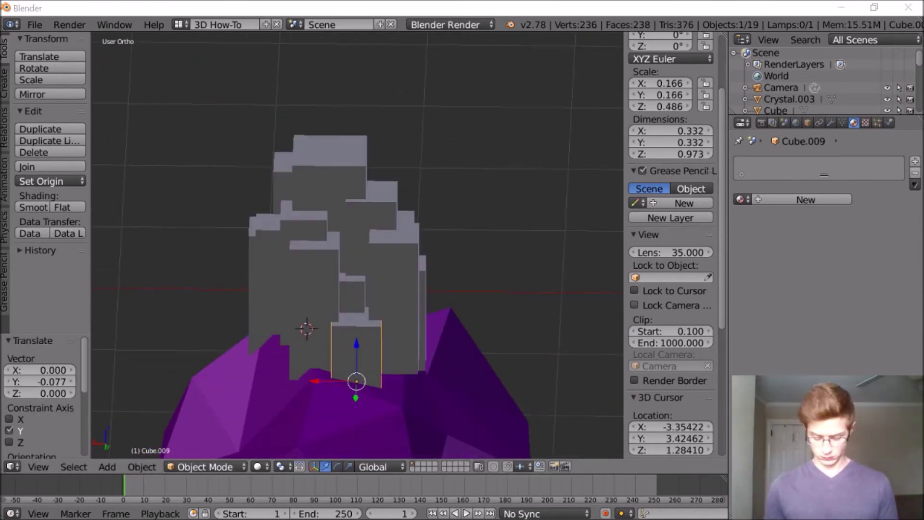
key(r)
click(393, 275)
middle_drag(394, 274, 351, 258)
key(Delete)
- Shift two blocks sideways along the X axis
right_click(351, 258)
key(g)
key(x)
click(261, 269)
middle_drag(261, 268, 411, 127)
right_click(462, 288)
key(g)
key(x)
click(471, 293)
- Lower one block along Z to settle it on the mound
right_click(411, 127)
key(g)
key(z)
click(411, 127)
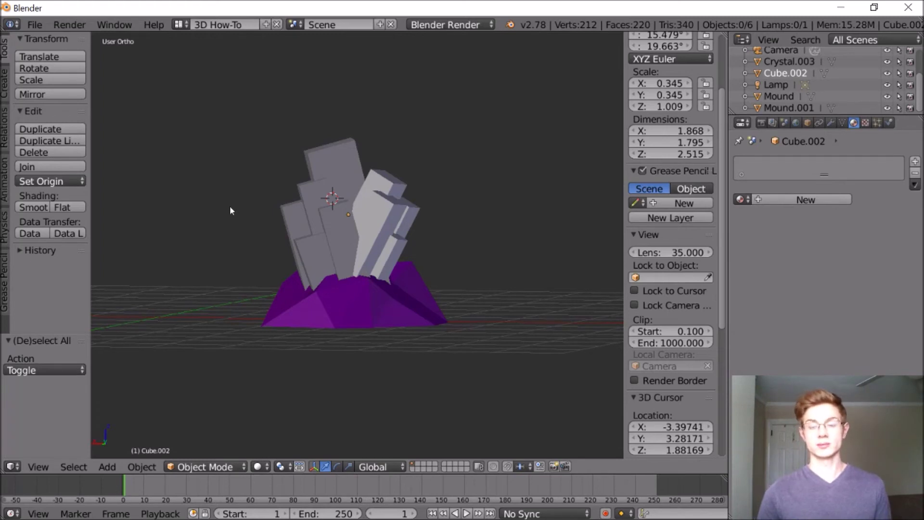
- Give the block cluster Cube.002 a new light green material, Material.002
right_click(332, 208)
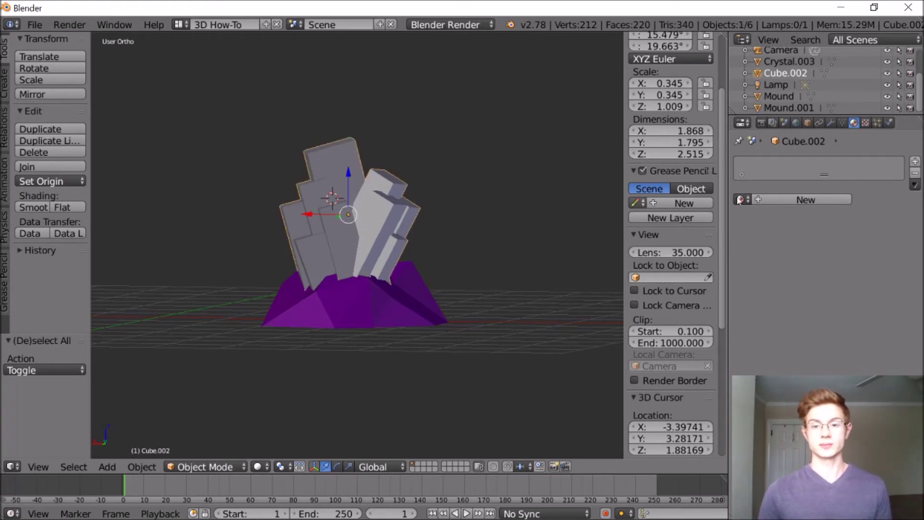
click(805, 200)
click(776, 341)
mouse_move(724, 212)
mouse_down()
mouse_move(743, 197)
mouse_move(735, 204)
mouse_move(746, 221)
mouse_move(735, 219)
mouse_up()
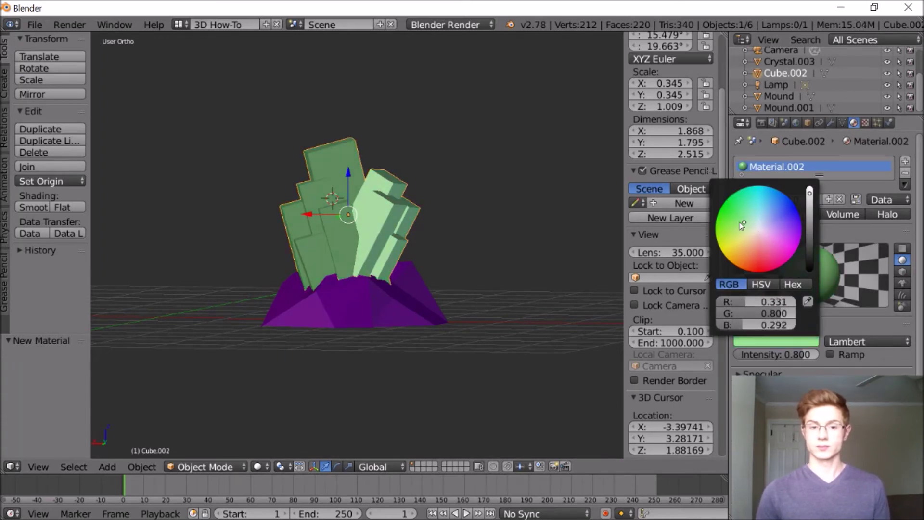
key(a)
middle_drag(501, 248, 539, 262)
scroll(539, 262, down, 3)
scroll(389, 252, up, 2)
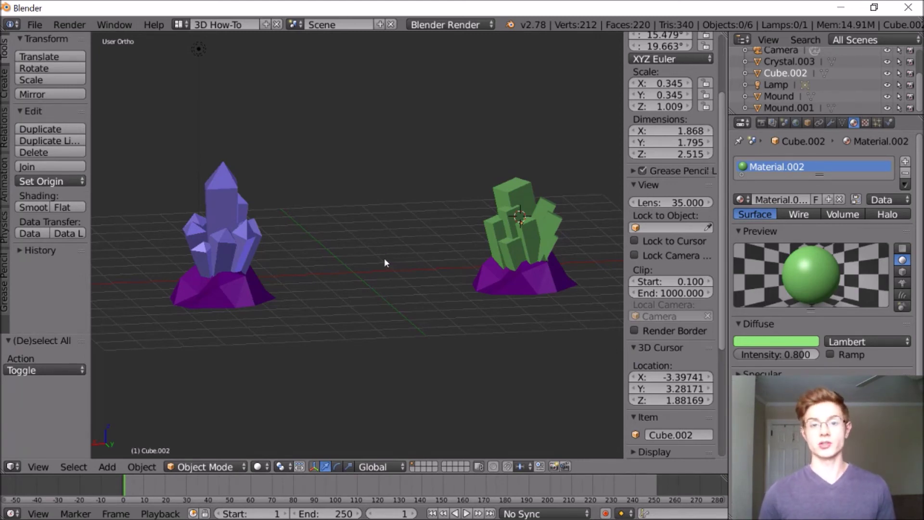
- Duplicate the violet crystal's mound to the front centre between both clusters, then copy that mound again
right_click(225, 296)
key(shift+d)
click(354, 355)
middle_drag(354, 354, 427, 244)
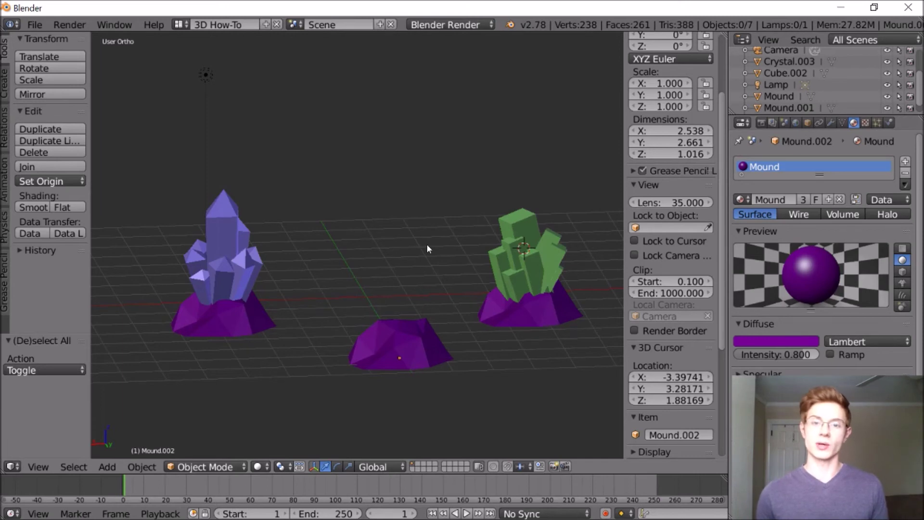
right_click(391, 357)
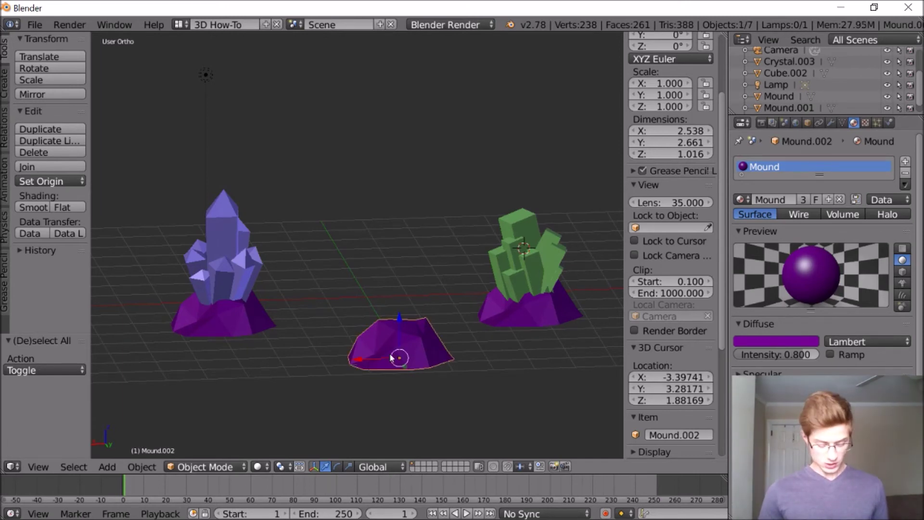
key(shift+d)
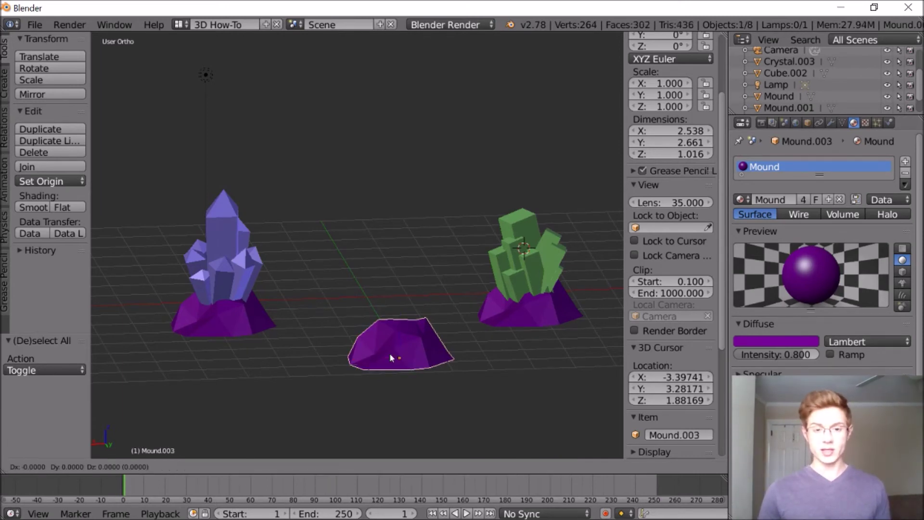
- Keep the mound copy in place, stretch it tall along Z, then narrow it uniformly
right_click(391, 357)
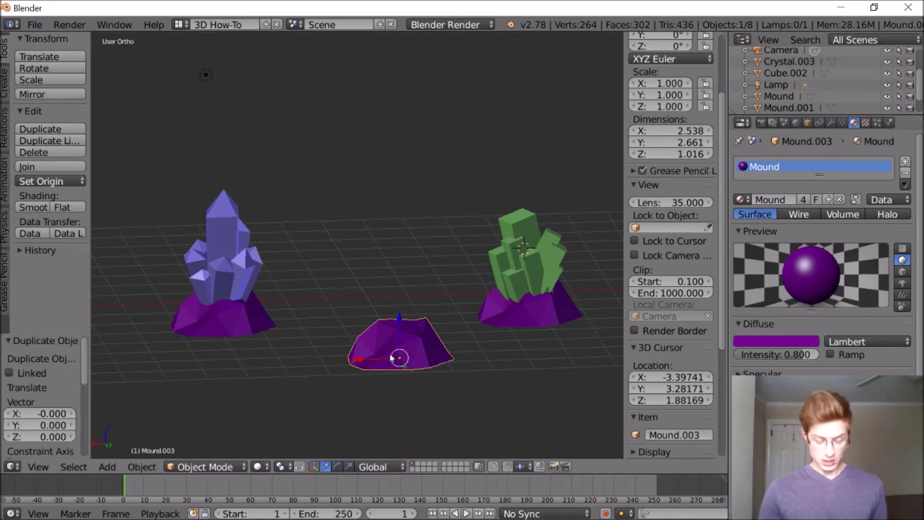
key(s)
key(z)
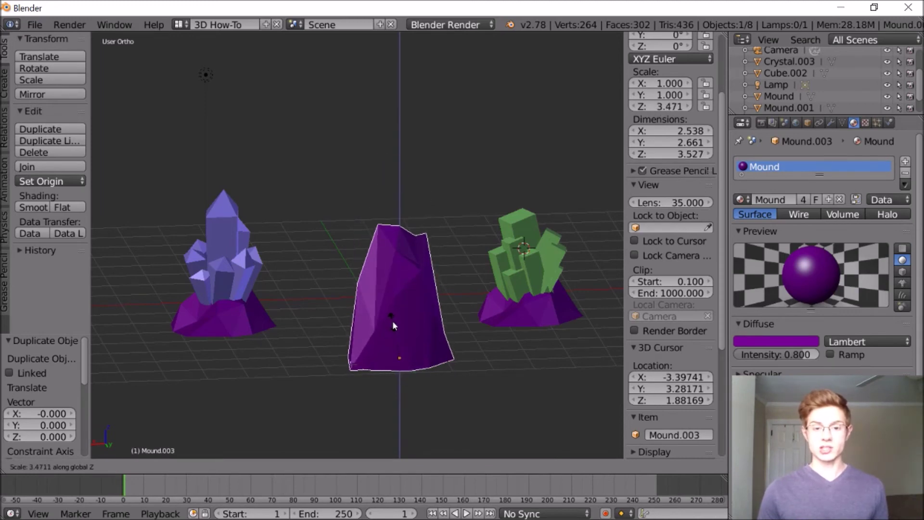
click(393, 322)
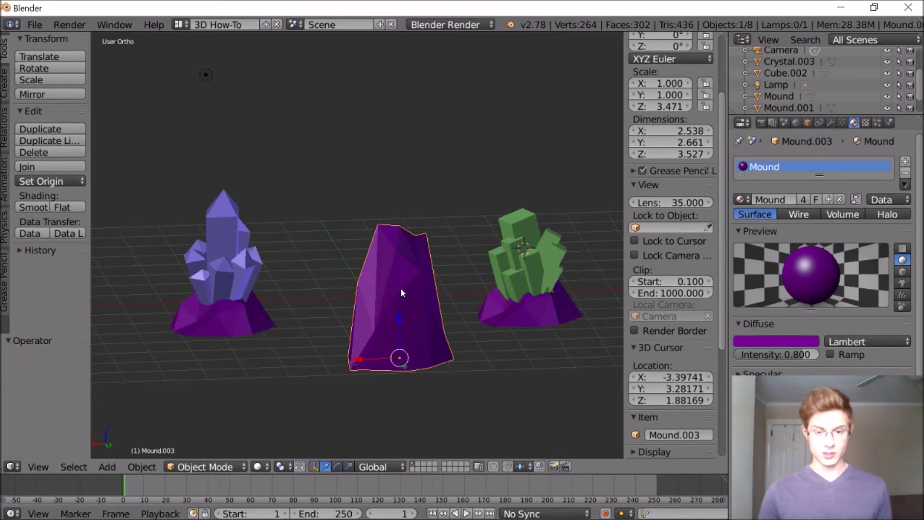
key(s)
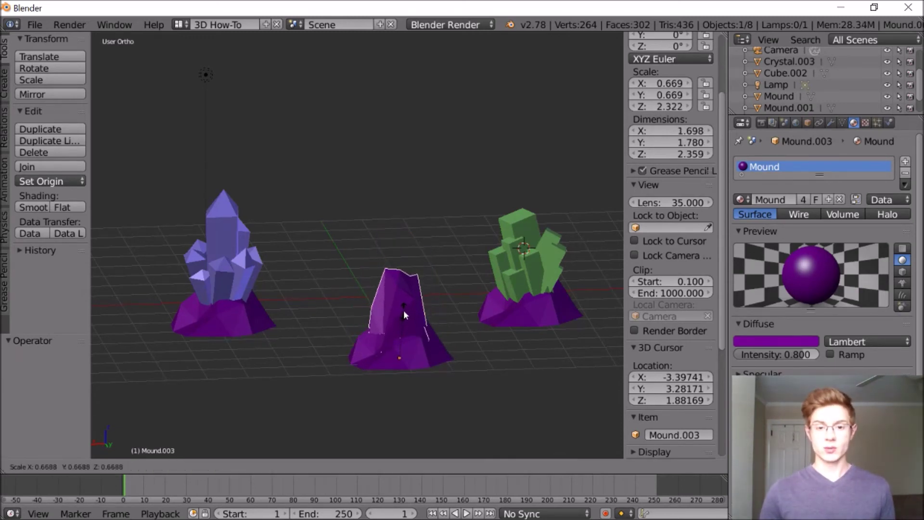
click(403, 311)
- Raise the 1.485 × 1.557 × 2.745 spire along Z so it rises from the third mound
key(g)
key(z)
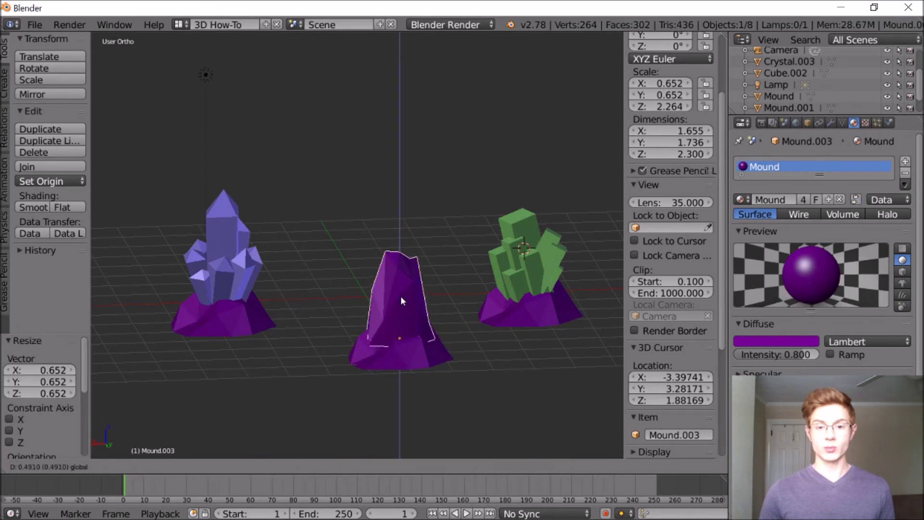
click(401, 308)
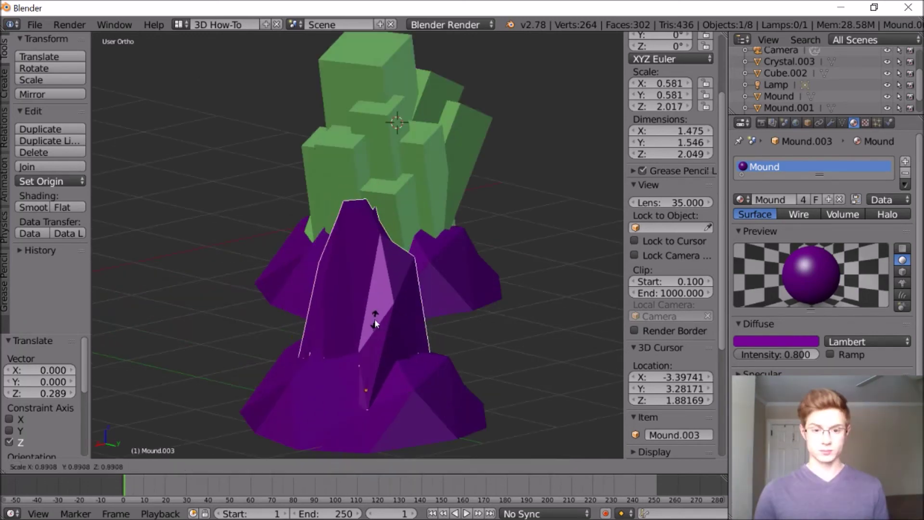
middle_drag(375, 319, 290, 365)
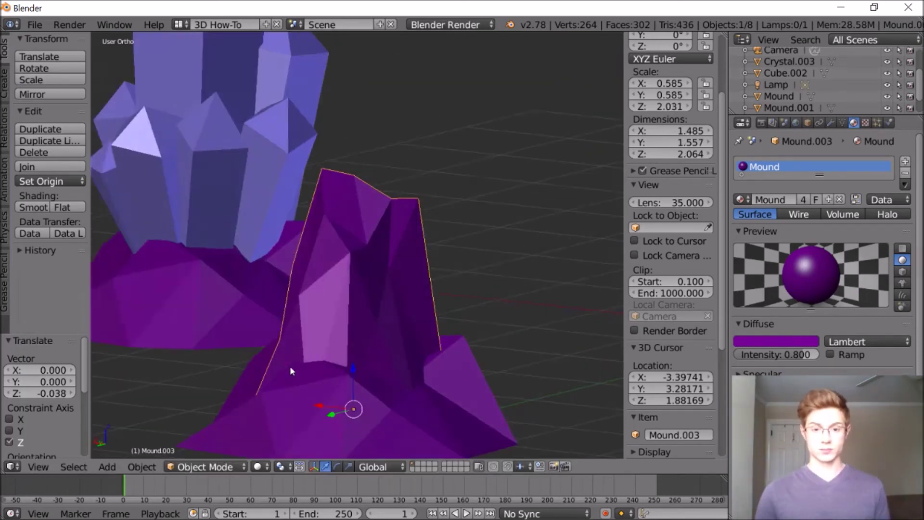
scroll(292, 360, down, 4)
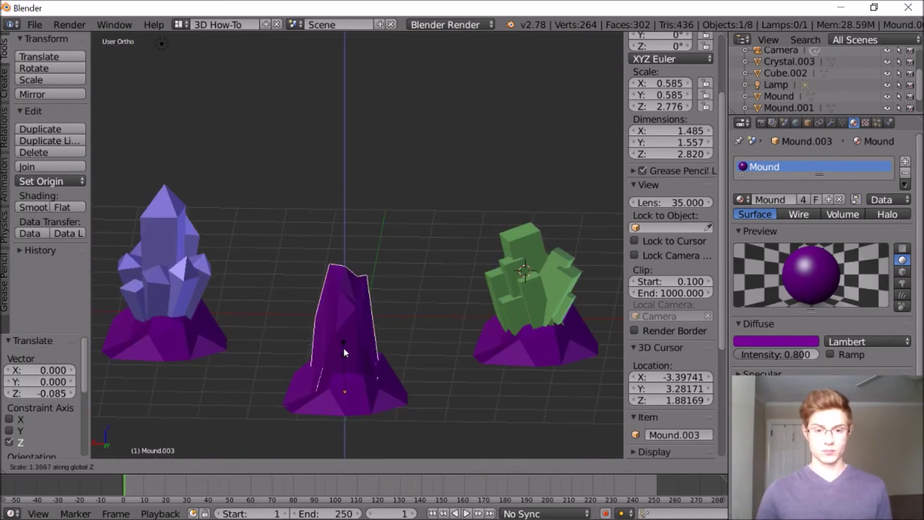
mouse_move(343, 348)
middle_down()
mouse_move(276, 357)
mouse_move(328, 337)
middle_up()
key(a)
key(a)
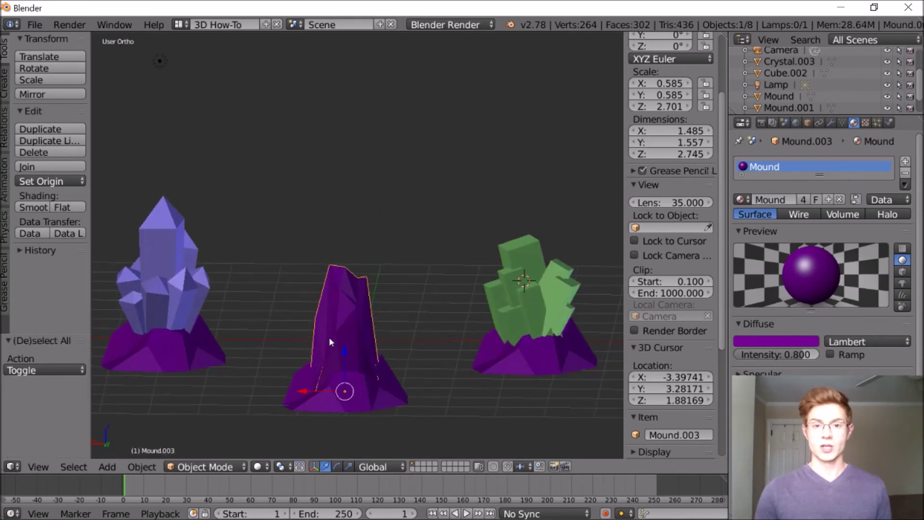
- Rename the Mound.003 object to 'Ore Rock'
scroll(917, 96, down, 2)
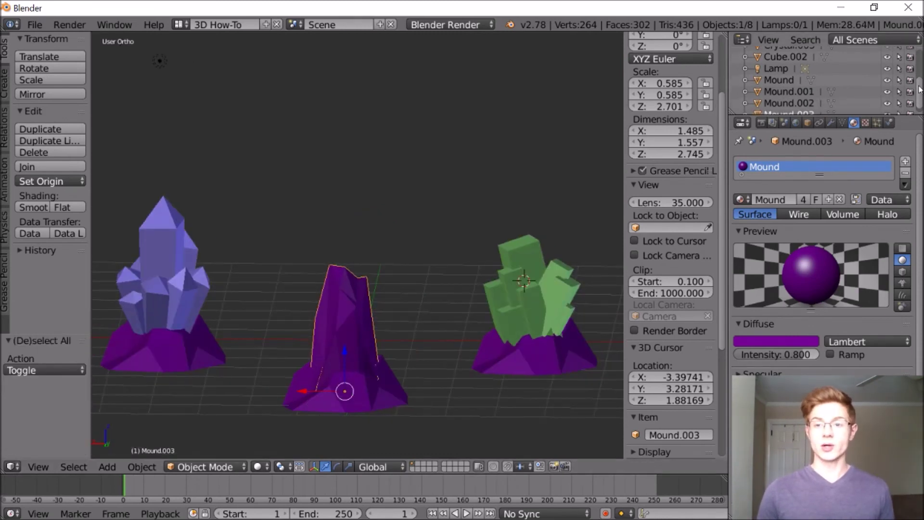
double_click(792, 108)
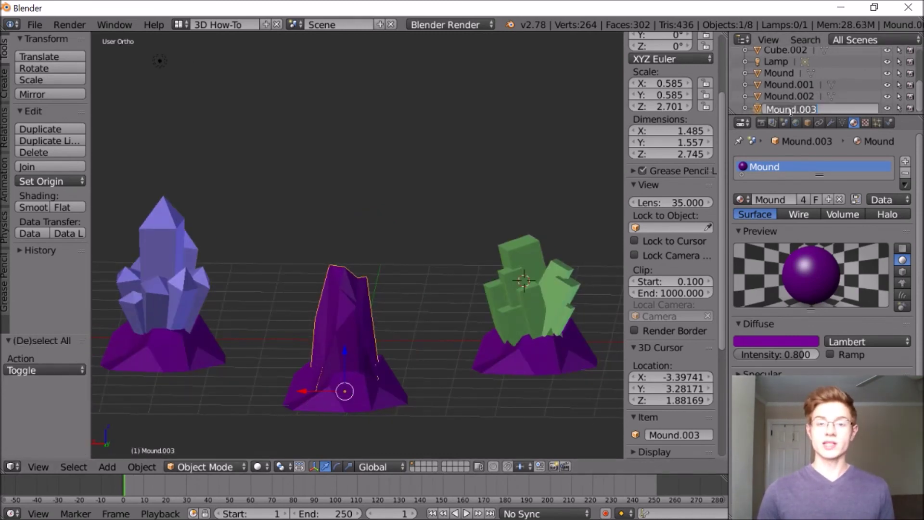
text(Ore F)
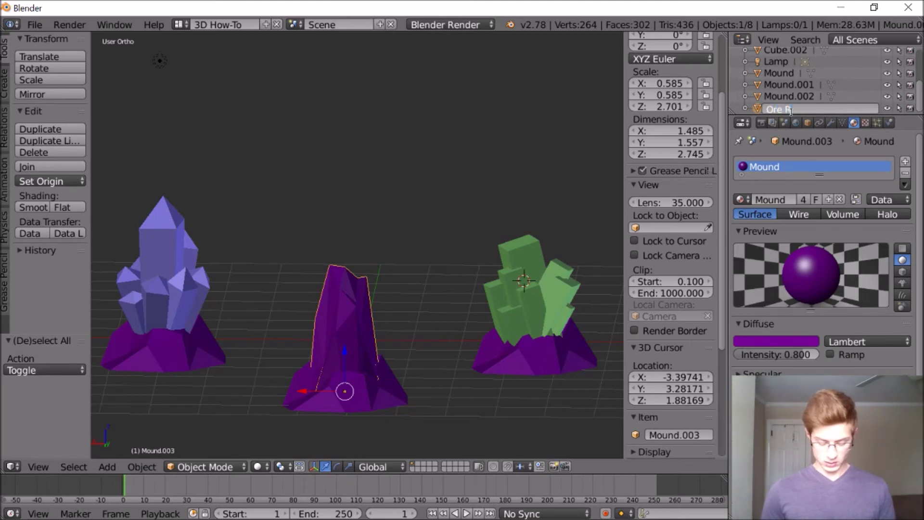
text(ock)
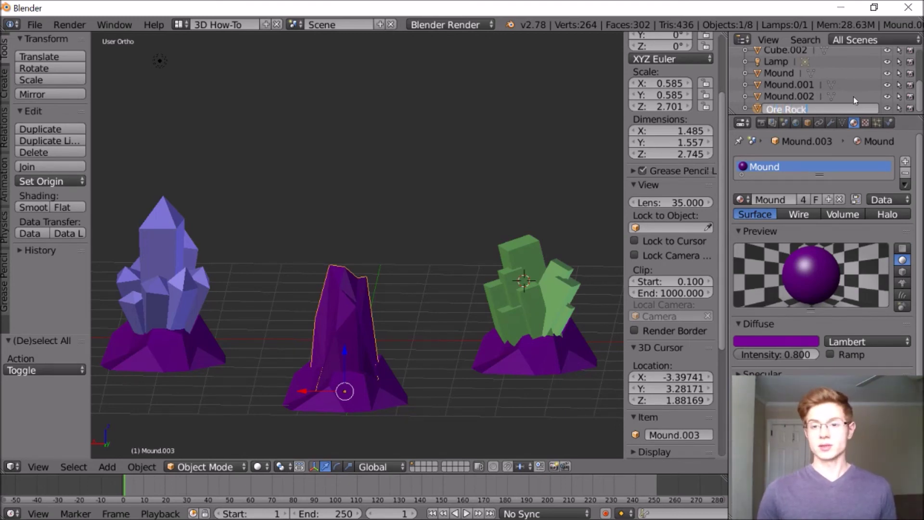
key(Return)
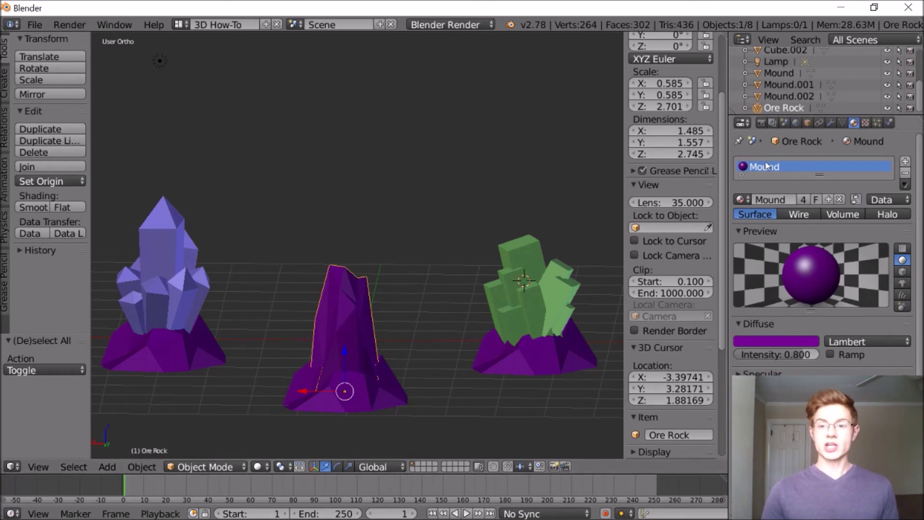
- Replace the rock's shared Mound material with its own new grey material
click(839, 199)
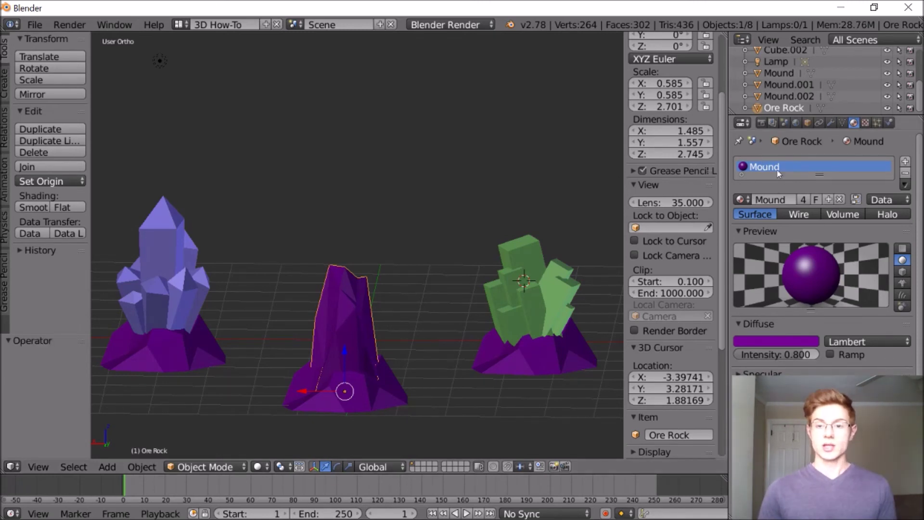
click(789, 199)
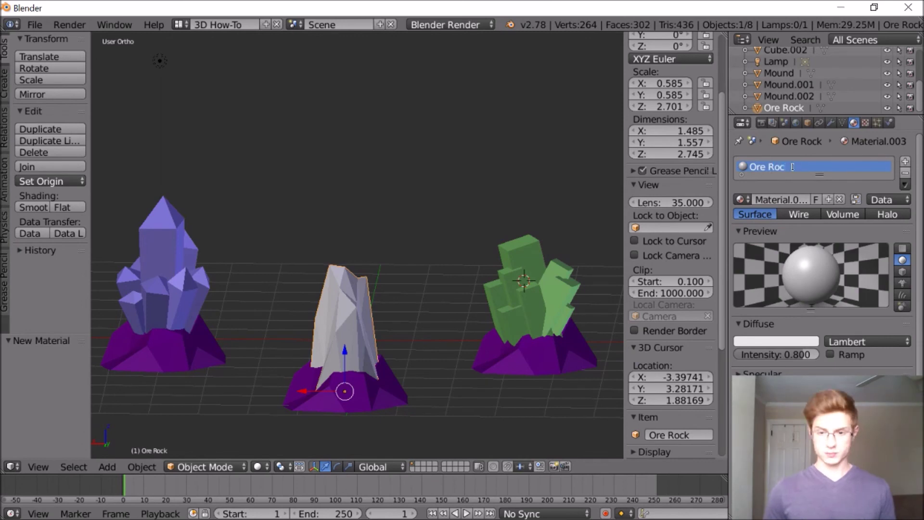
click(775, 342)
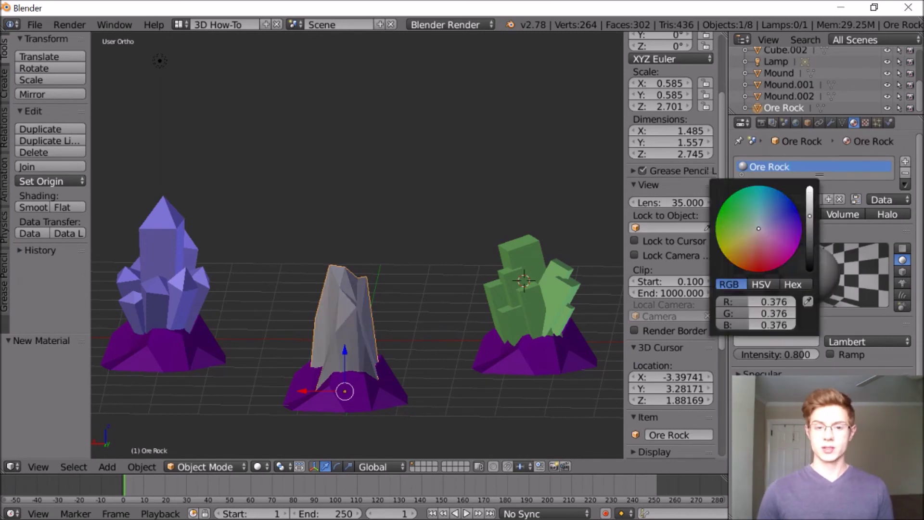
key(a)
middle_drag(399, 281, 415, 272)
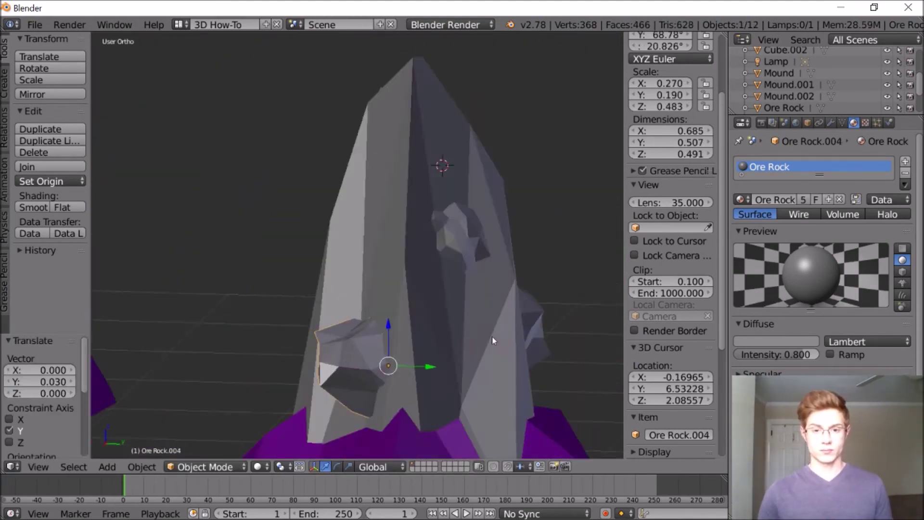
- Zoom the view on the nugget-studded rock and deselect all objects
scroll(492, 336, down, 8)
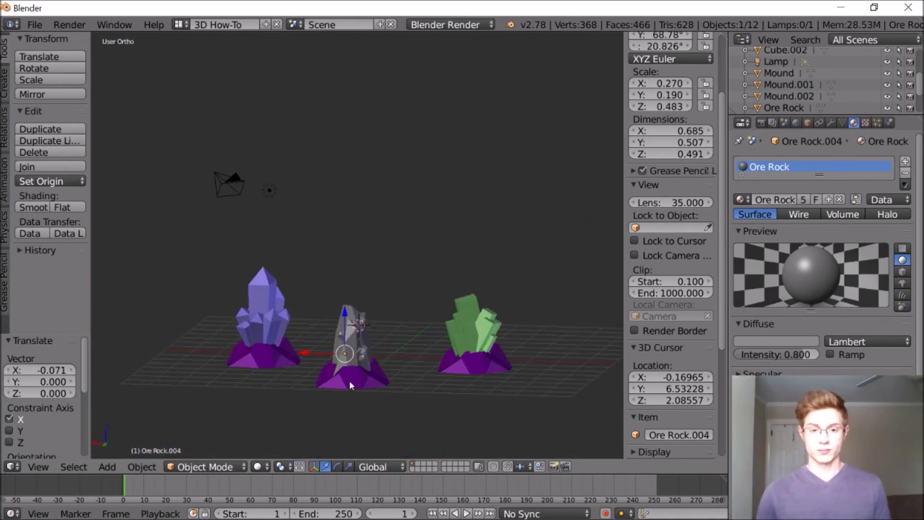
scroll(348, 380, up, 2)
key(a)
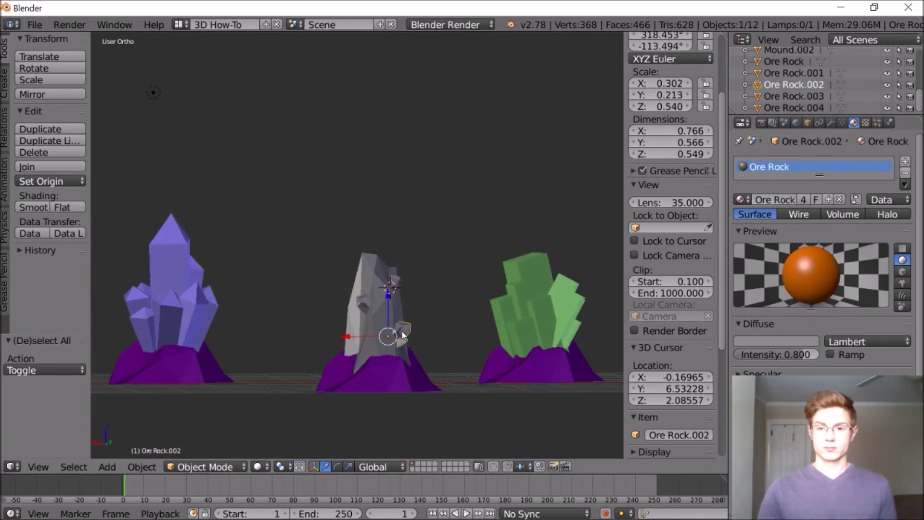
- Orbit and zoom the view to inspect the orange nuggets on the grey rock
middle_drag(527, 274, 404, 261)
scroll(404, 262, up, 3)
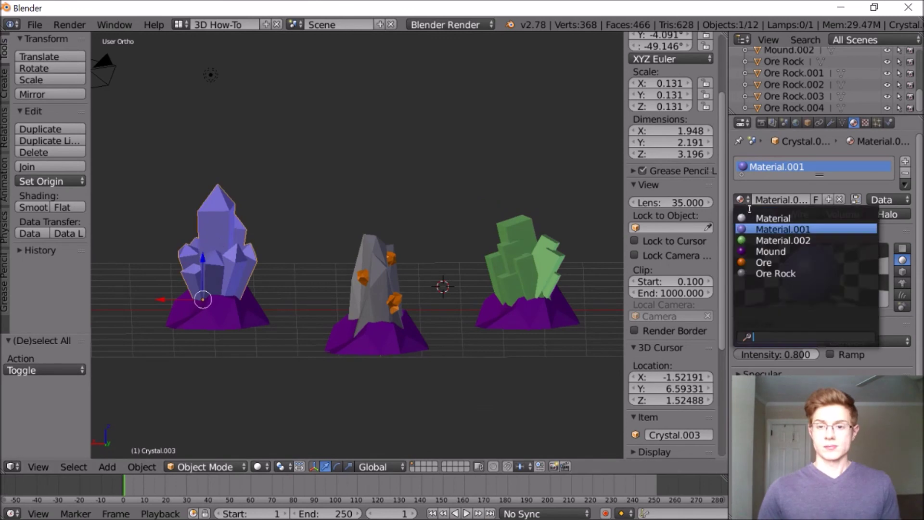
drag(510, 289, 485, 294)
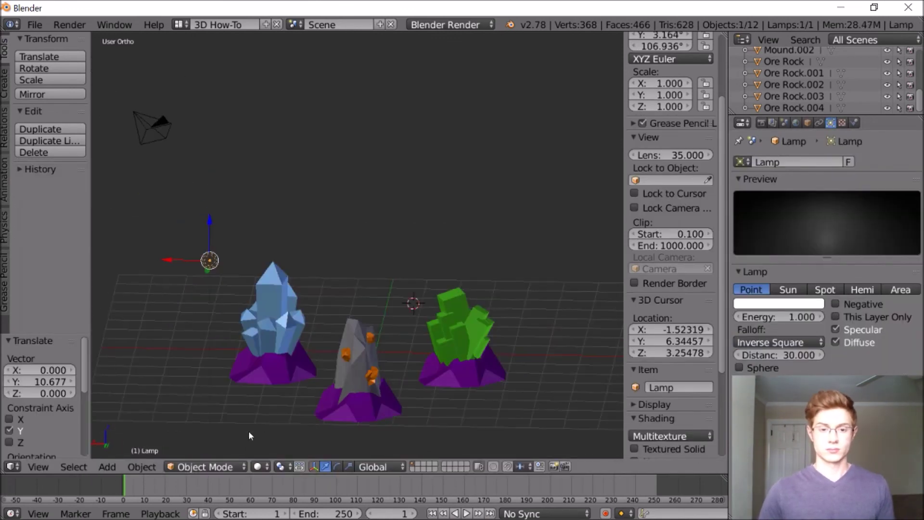